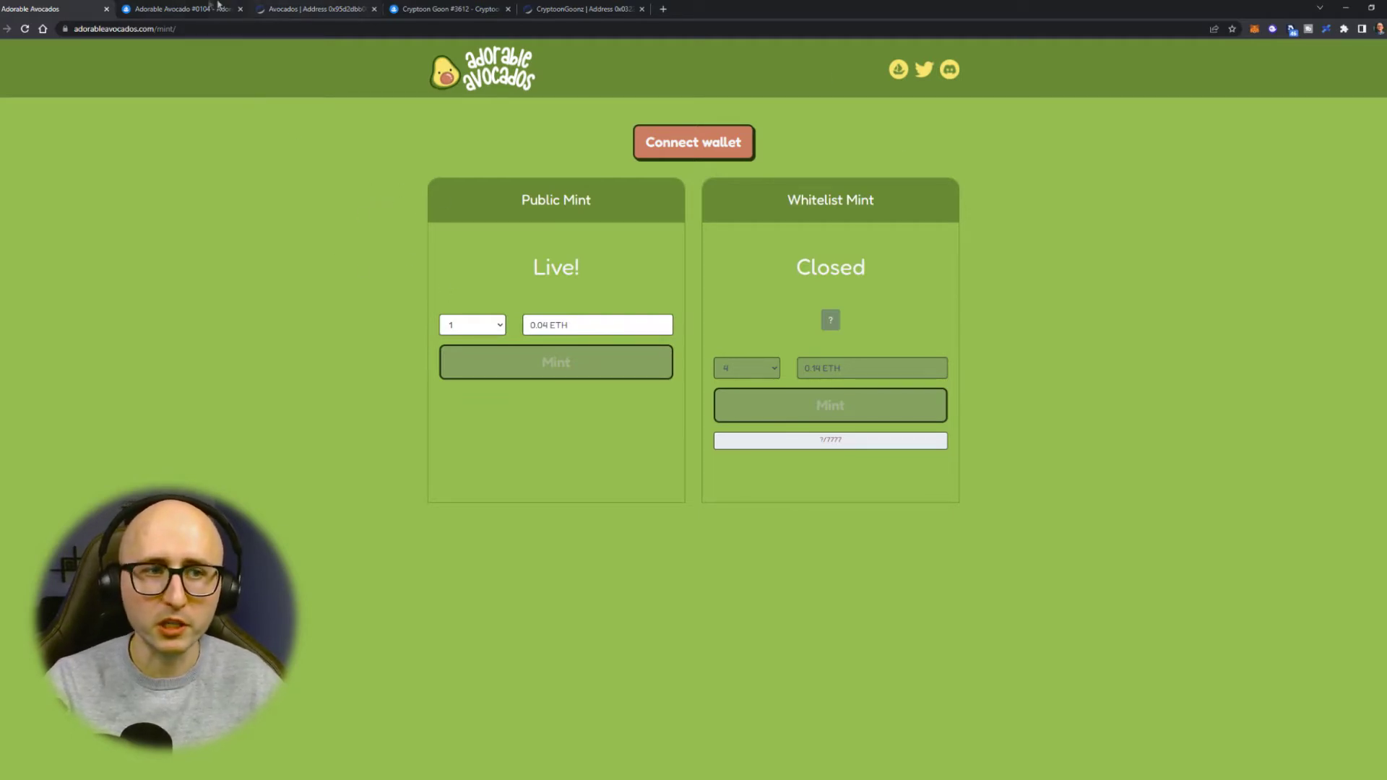
Step: Review the Adorable Avocado #0104 OpenSea listing at 0.037, then return to the Avocados Etherscan contract page
click(193, 9)
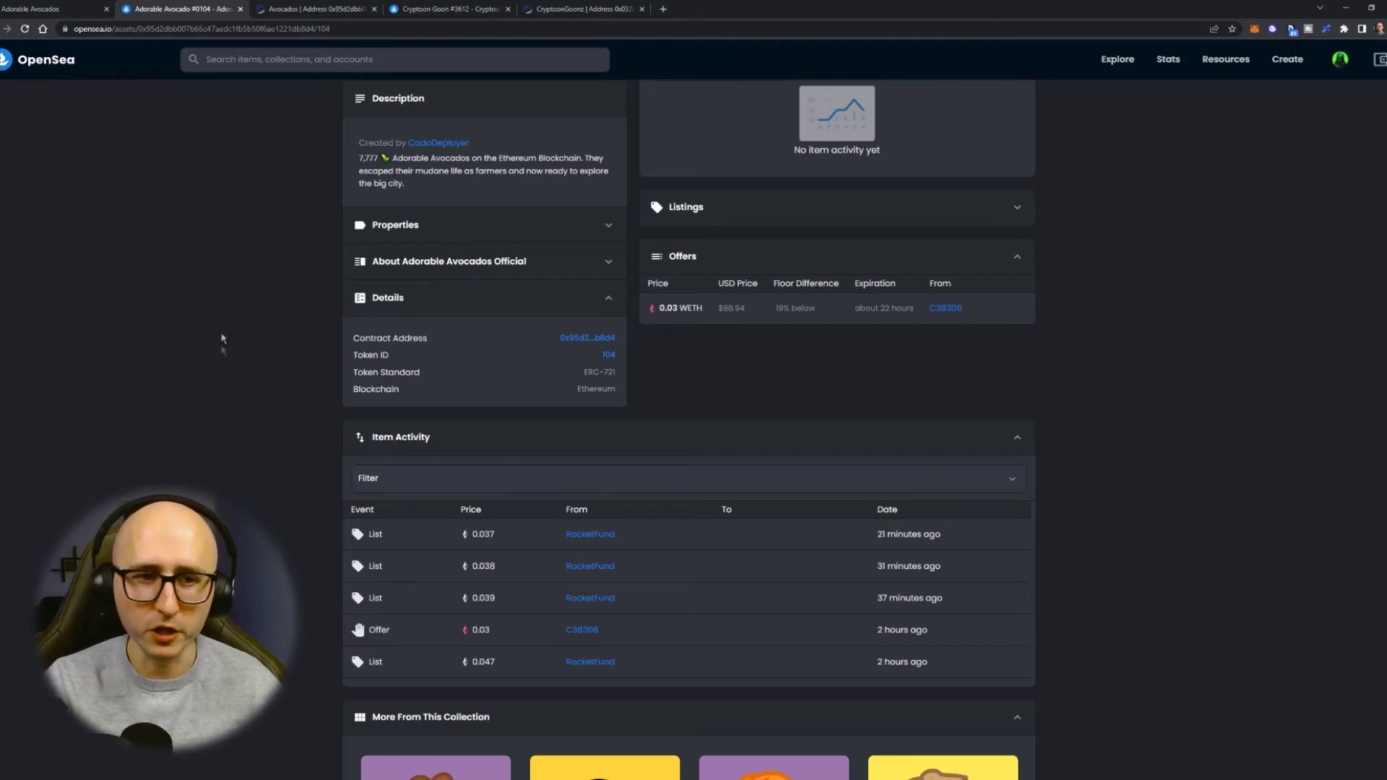
scroll(262, 412, up, 5)
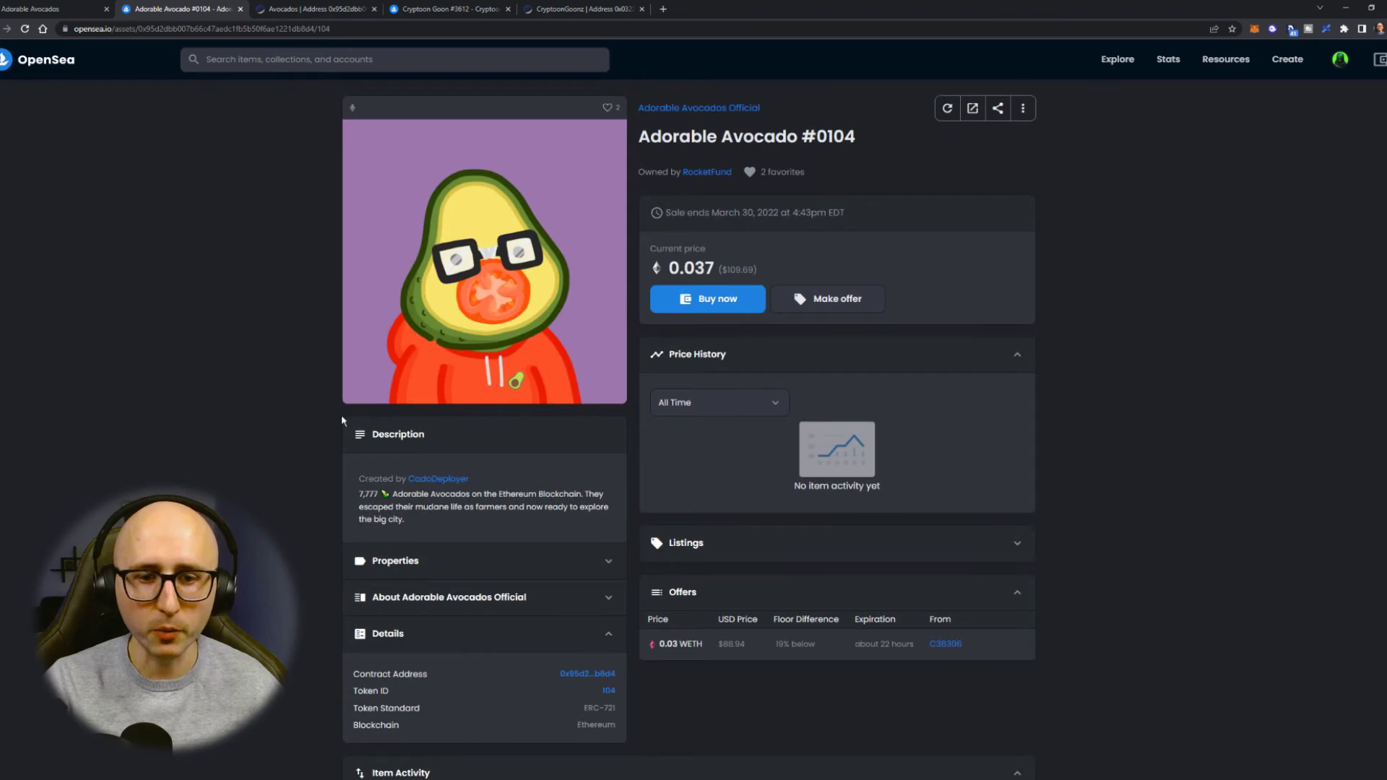
scroll(341, 415, down, 5)
scroll(300, 374, up, 5)
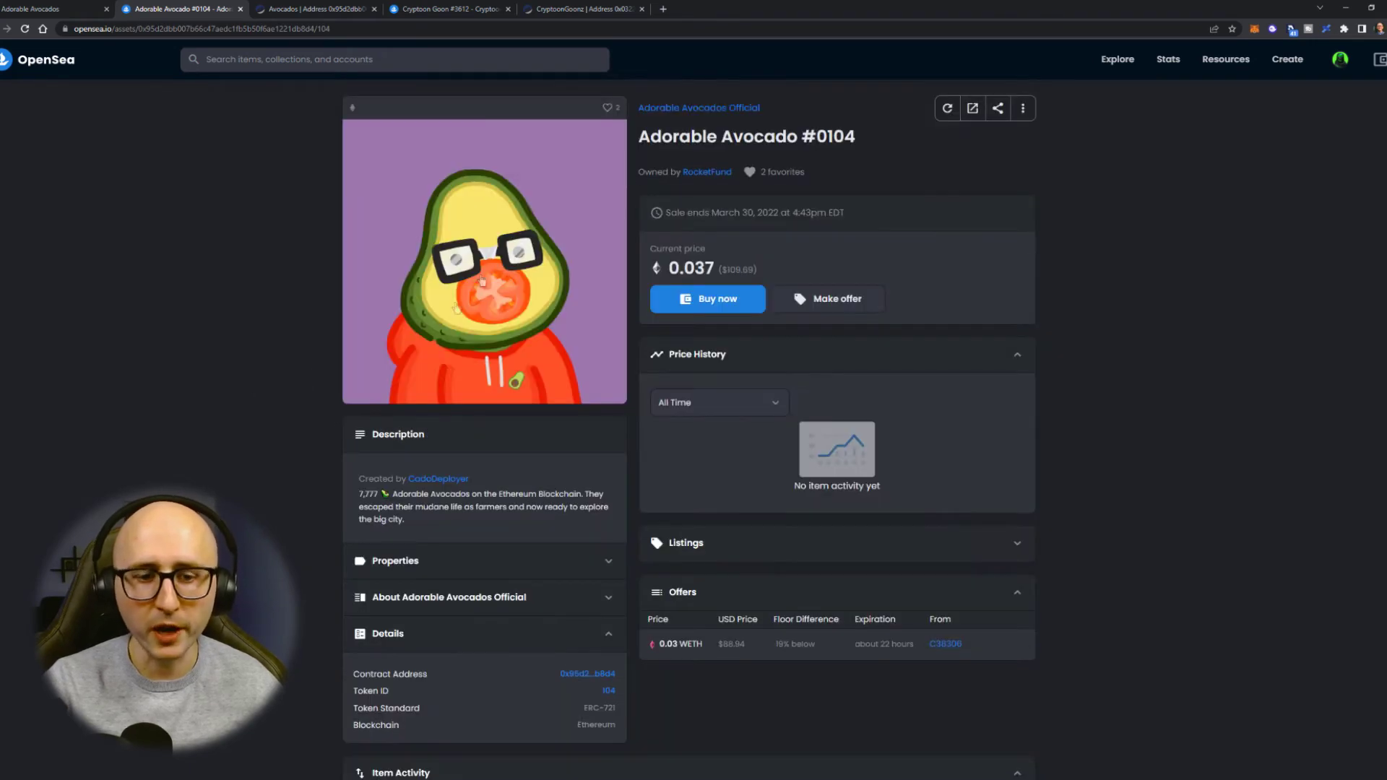
scroll(448, 354, down, 5)
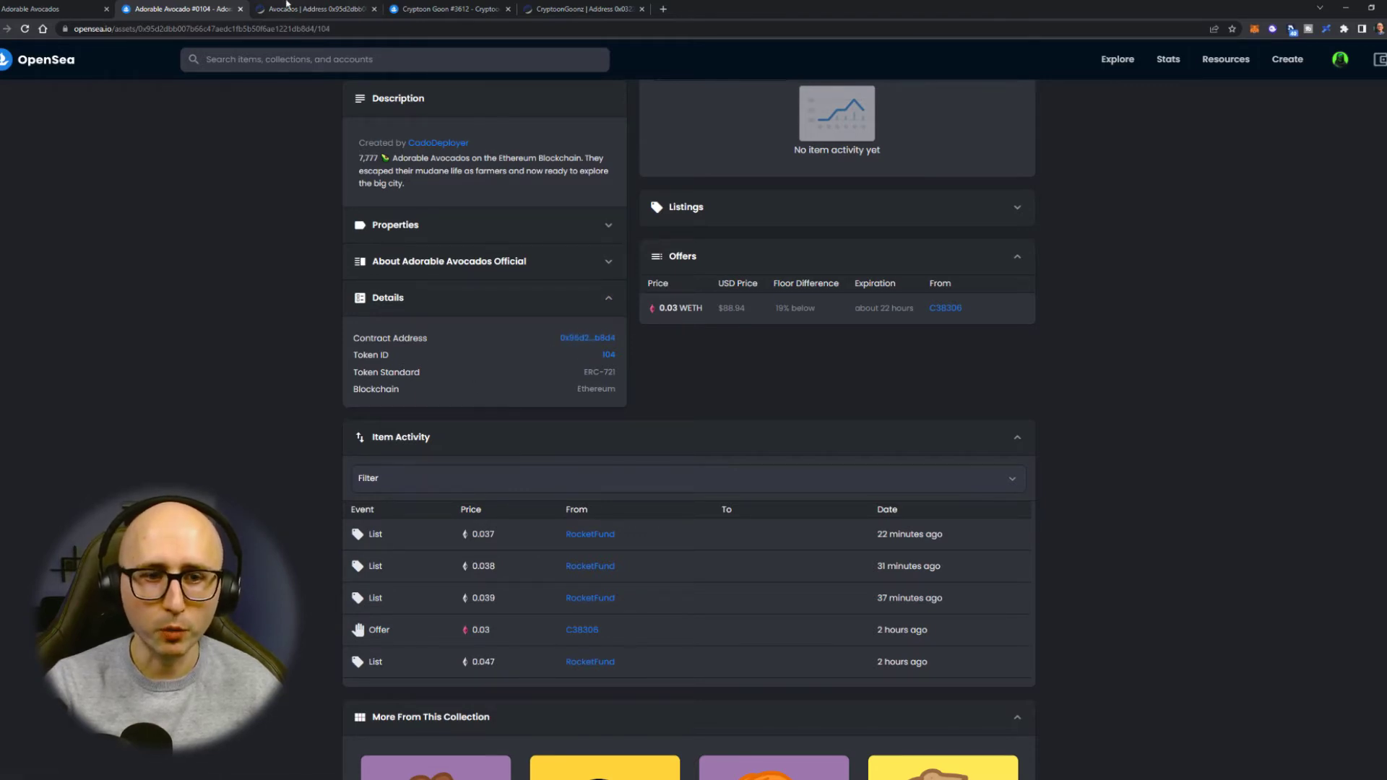
key(ctrl+Tab)
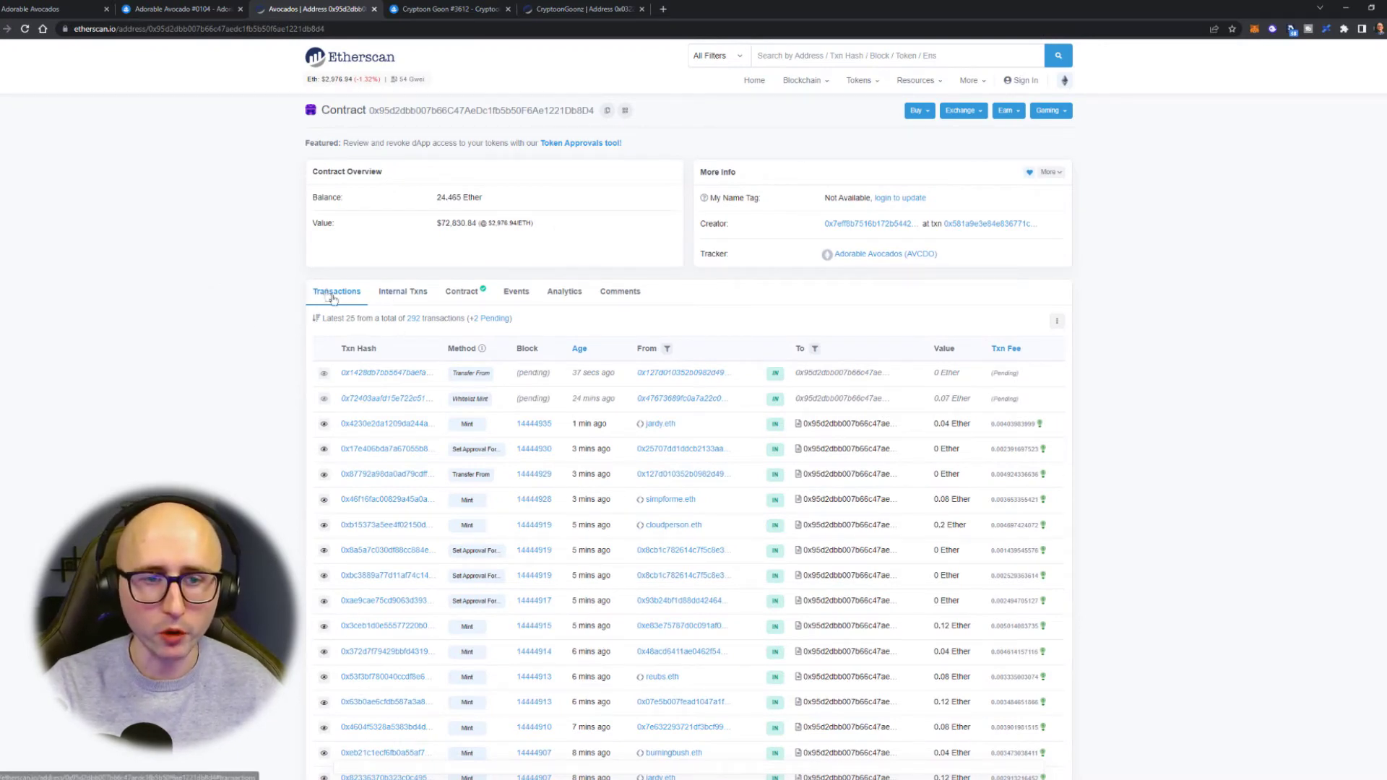
Step: Open Write Contract on the Avocados contract, connect MetaMask through Web3, and expand 3. mint
click(463, 296)
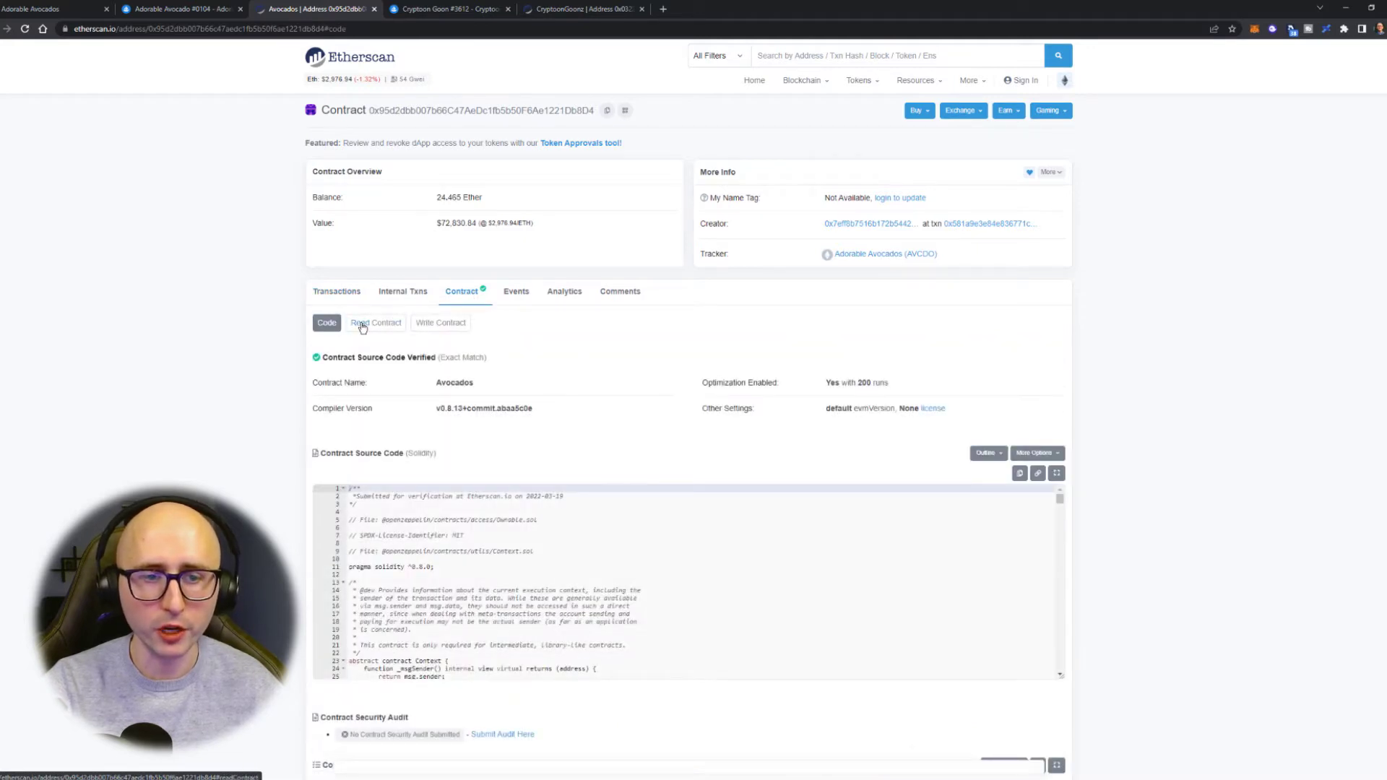
click(432, 332)
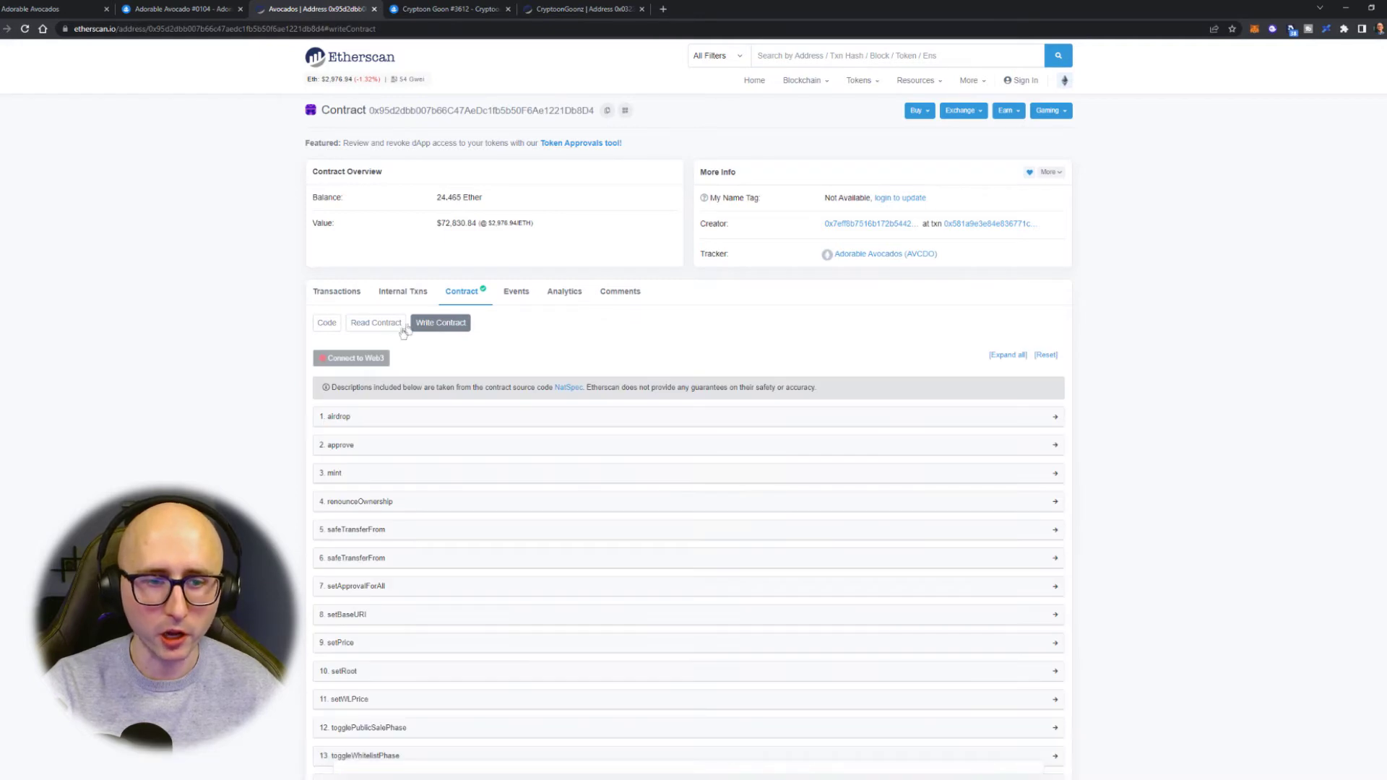
click(348, 359)
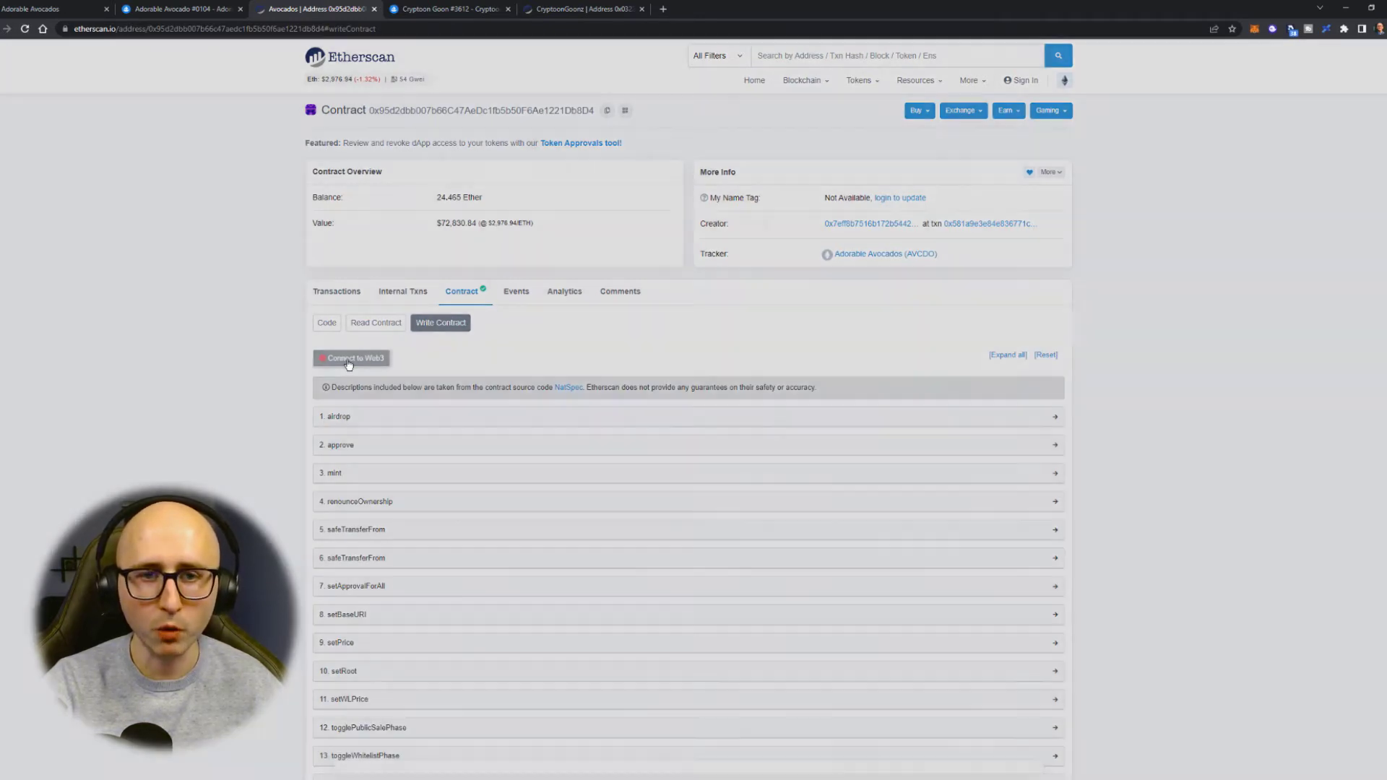
click(700, 118)
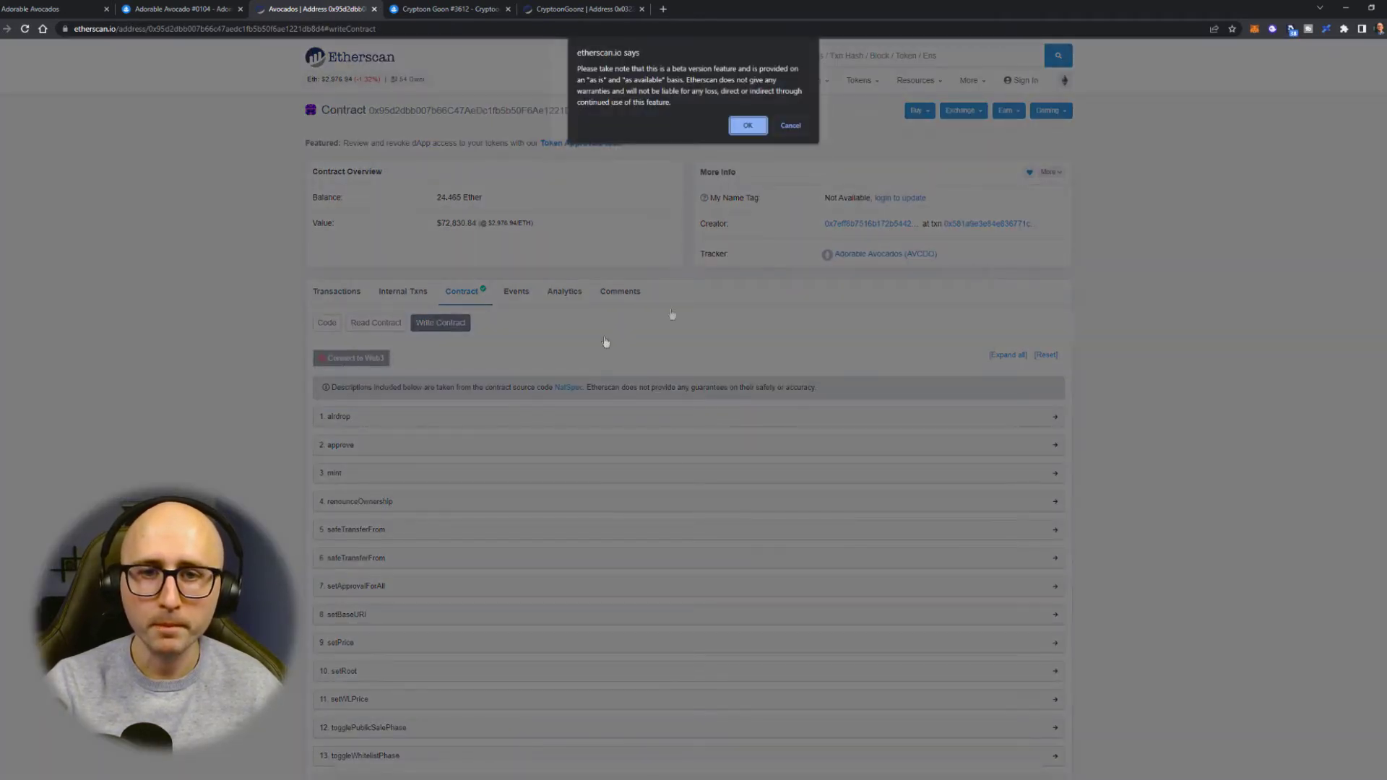
click(744, 127)
scroll(381, 506, down, 2)
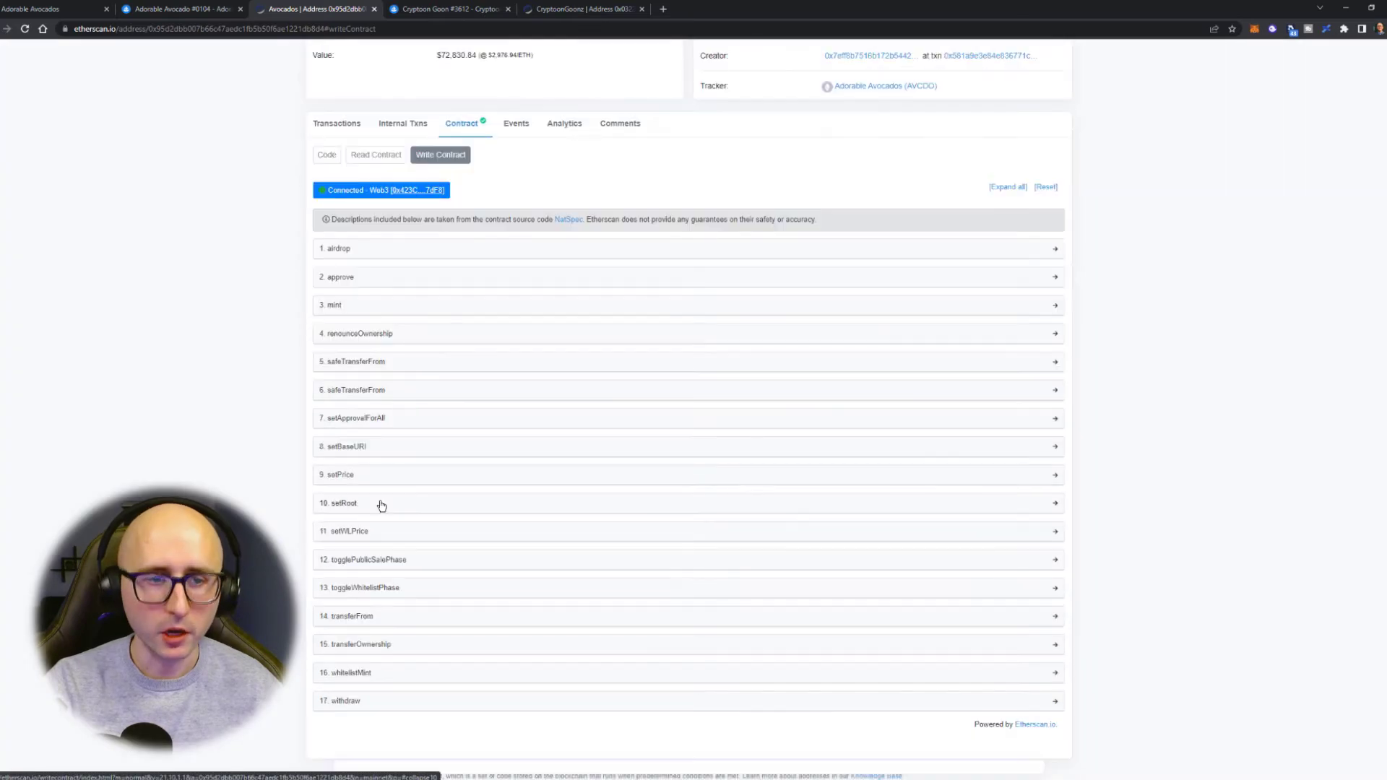
click(356, 306)
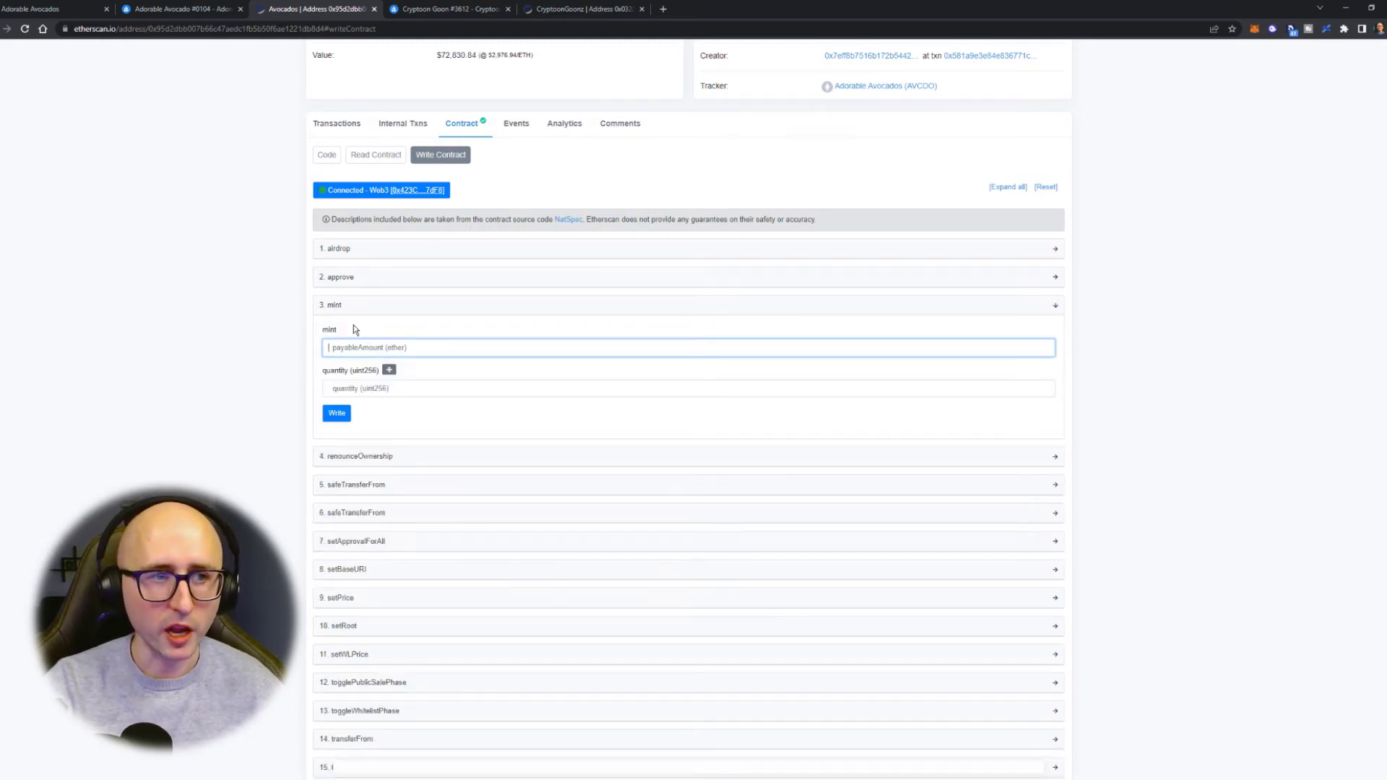
Step: Check the mint price on the Adorable Avocados site, then enter 0.08 ether and quantity 2 in mint
click(29, 8)
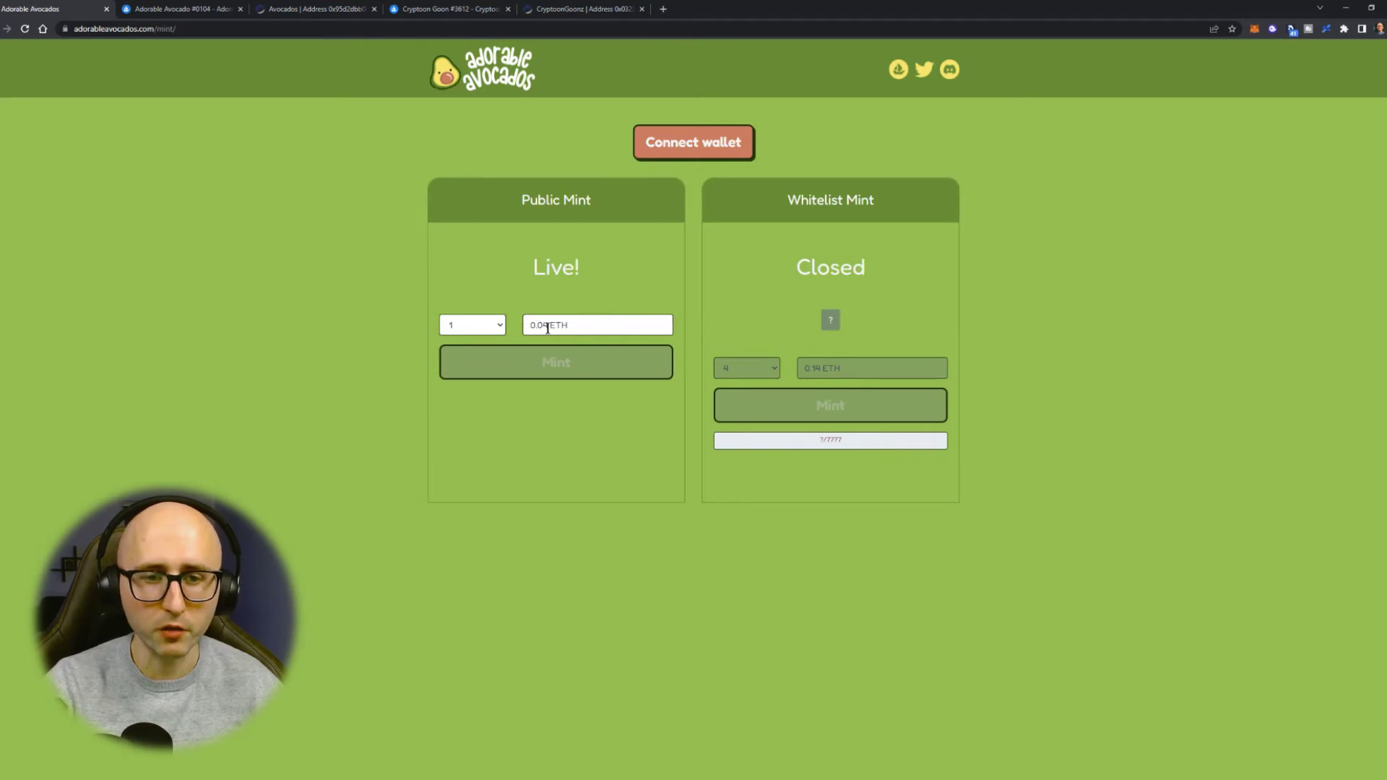
click(294, 8)
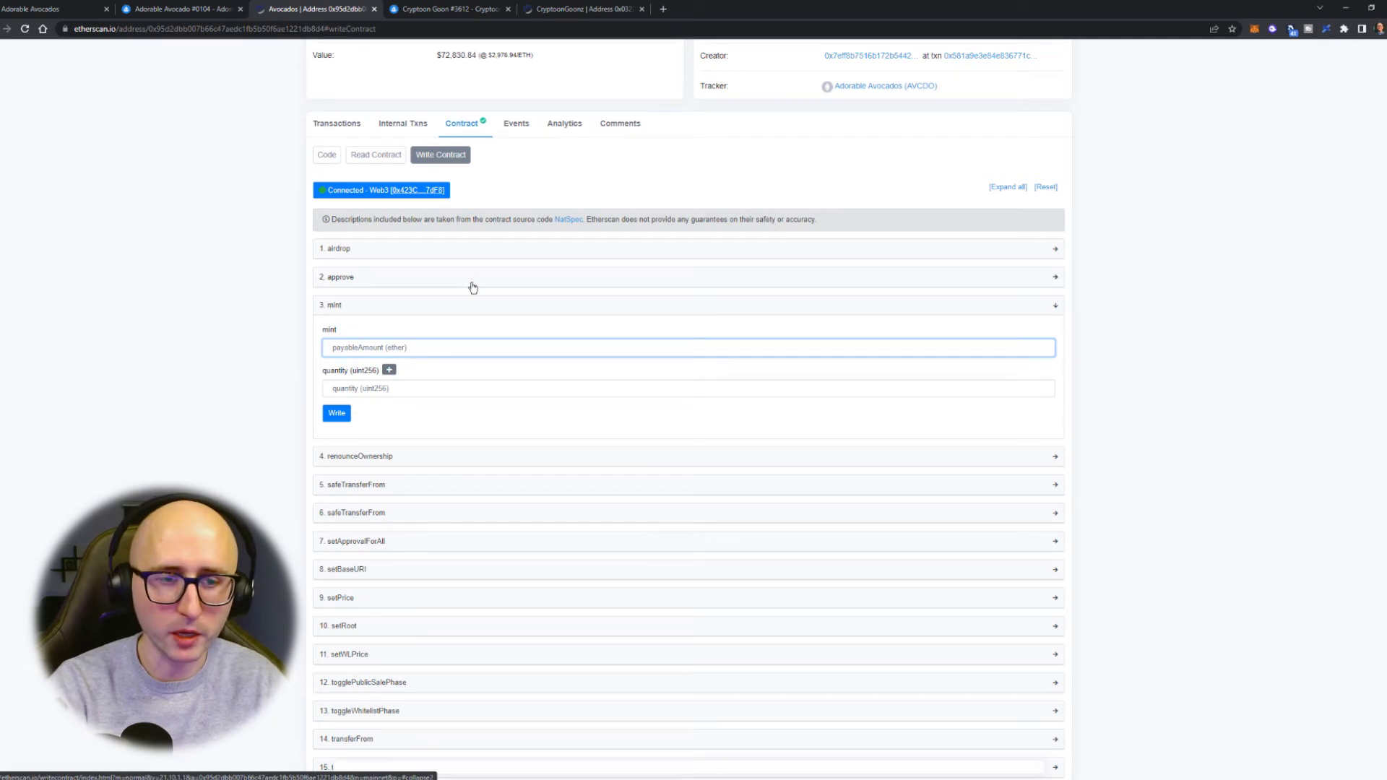
text(0.08)
click(361, 389)
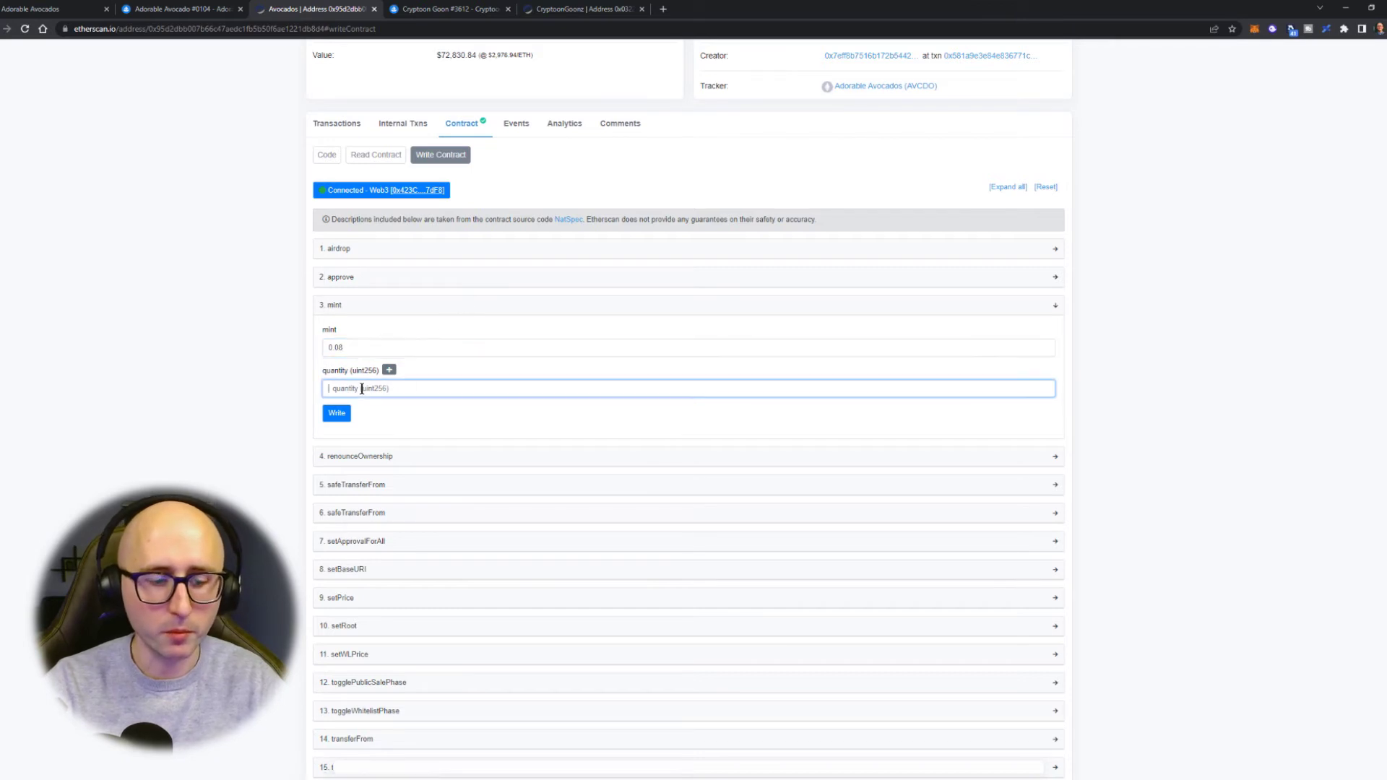
text(2)
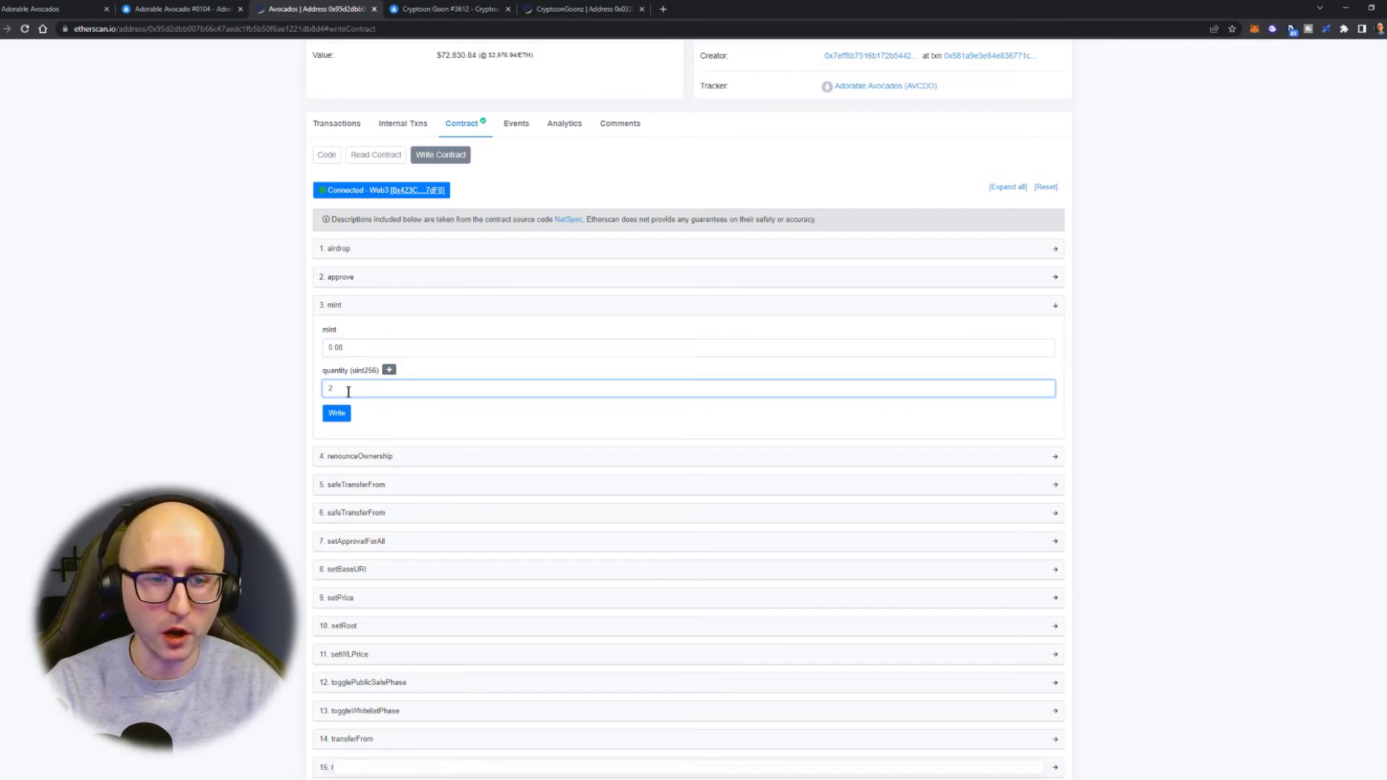
Step: Correct the mint inputs to 0.04 ether and quantity 1, and submit with Write
click(350, 347)
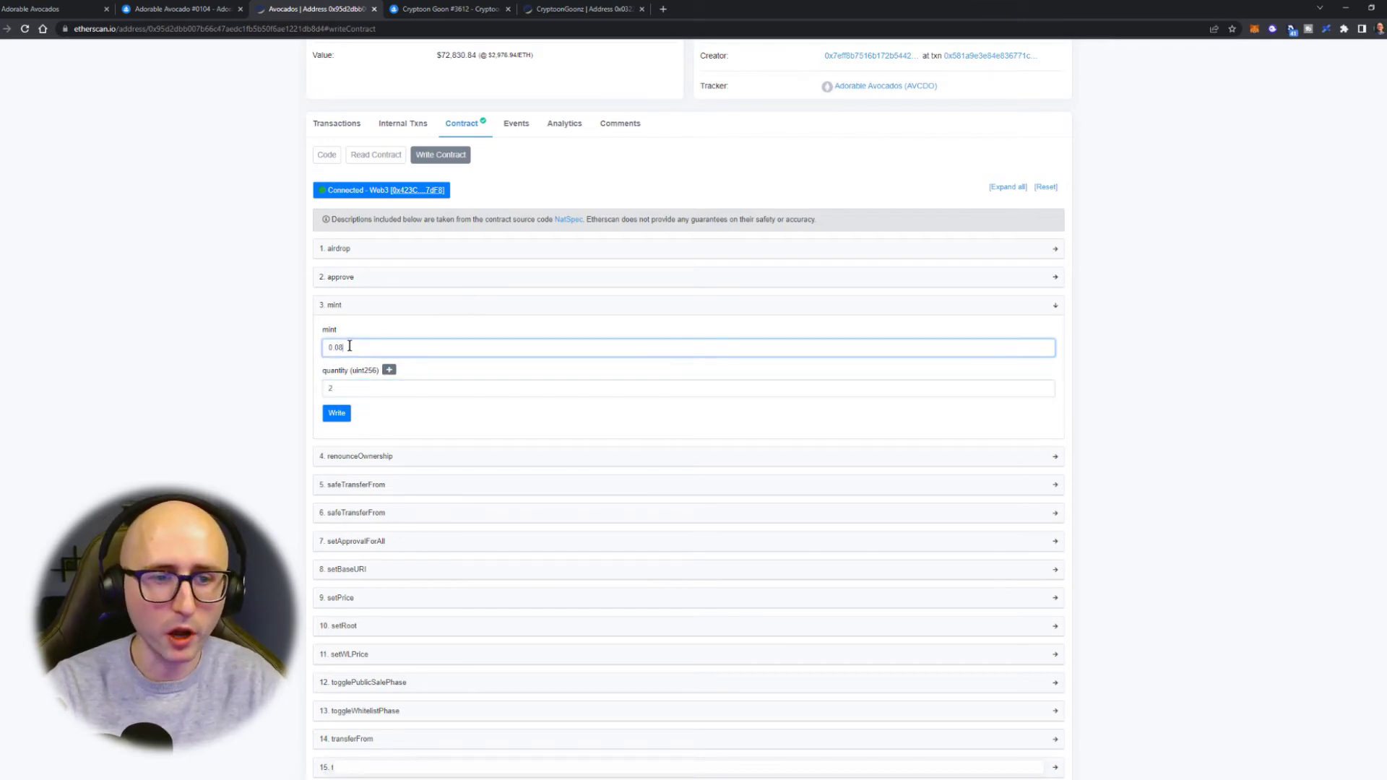
click(340, 387)
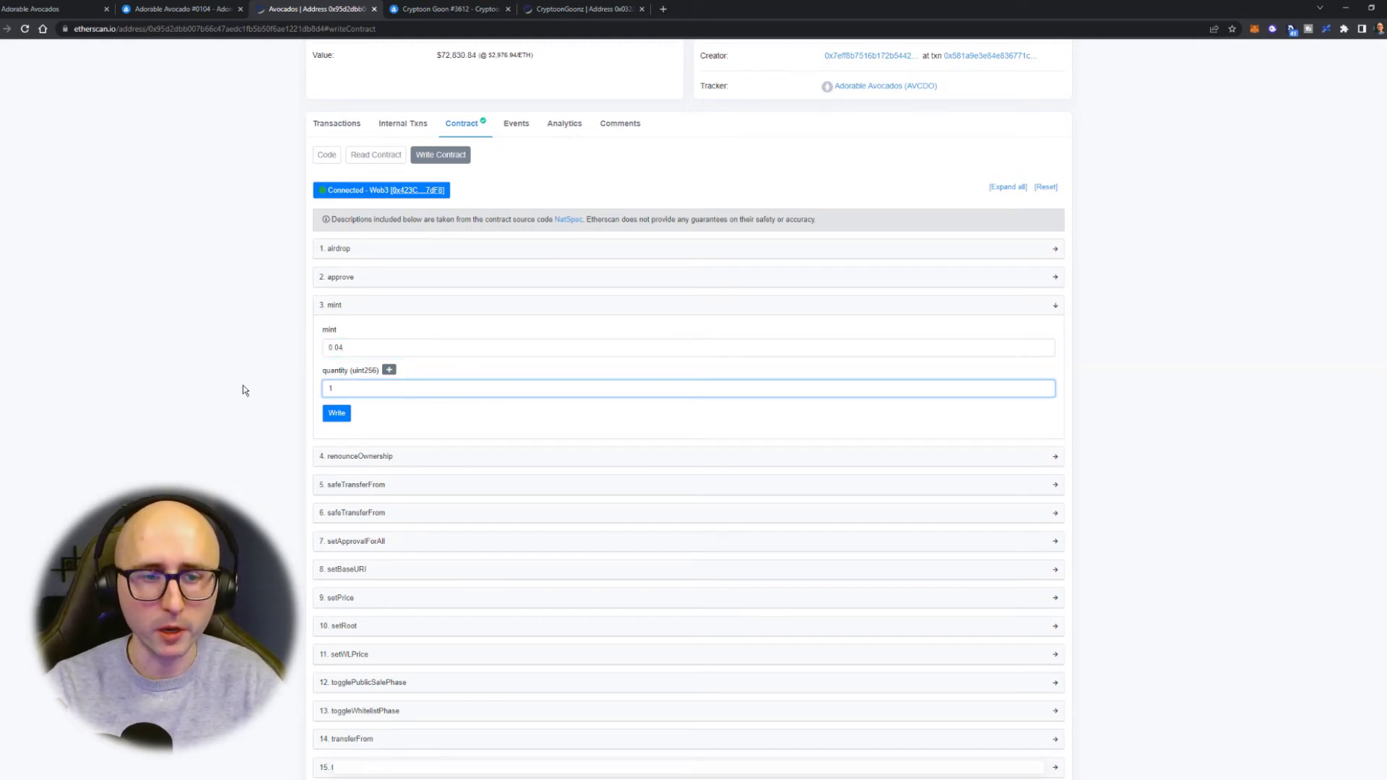
click(265, 375)
click(334, 416)
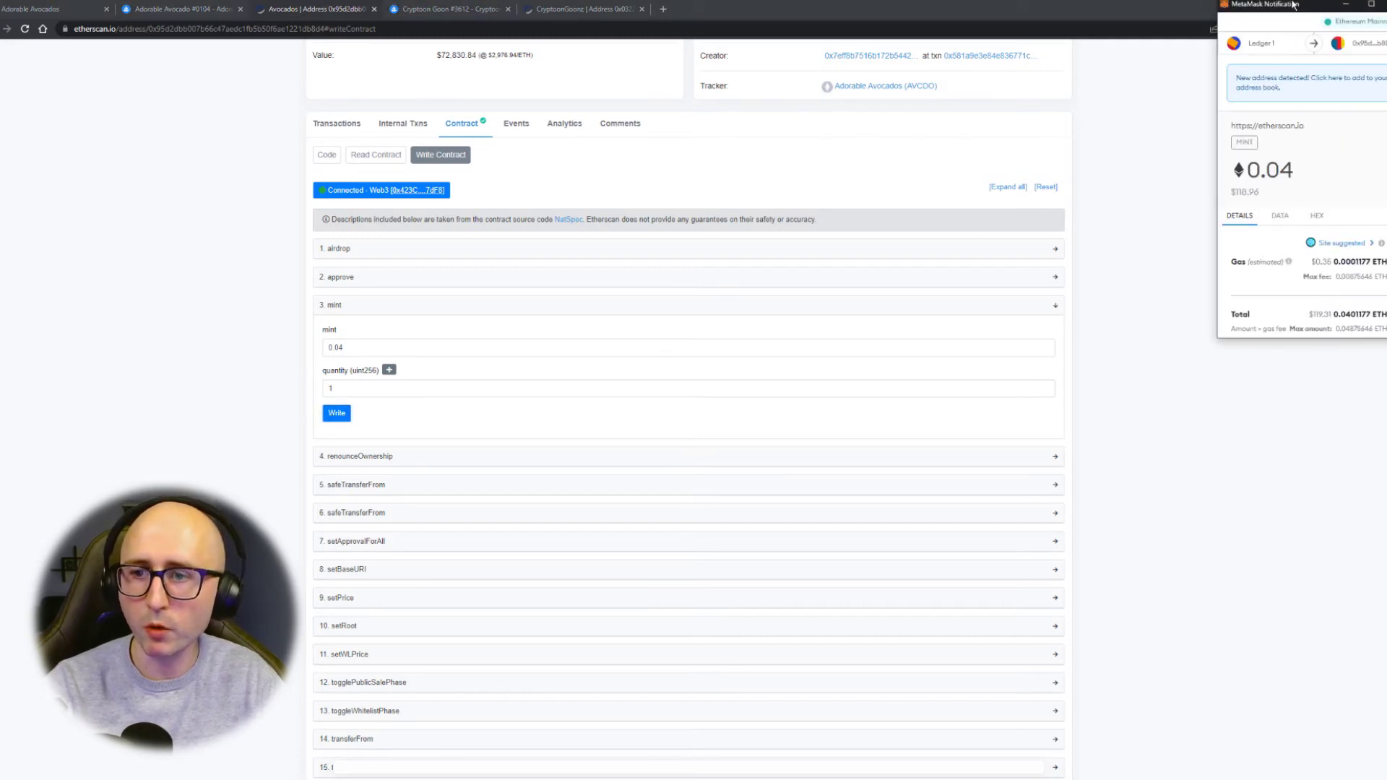
Step: Close the MetaMask confirmation for the 0.04 ETH mint without signing it
drag(1301, 186, 1298, 278)
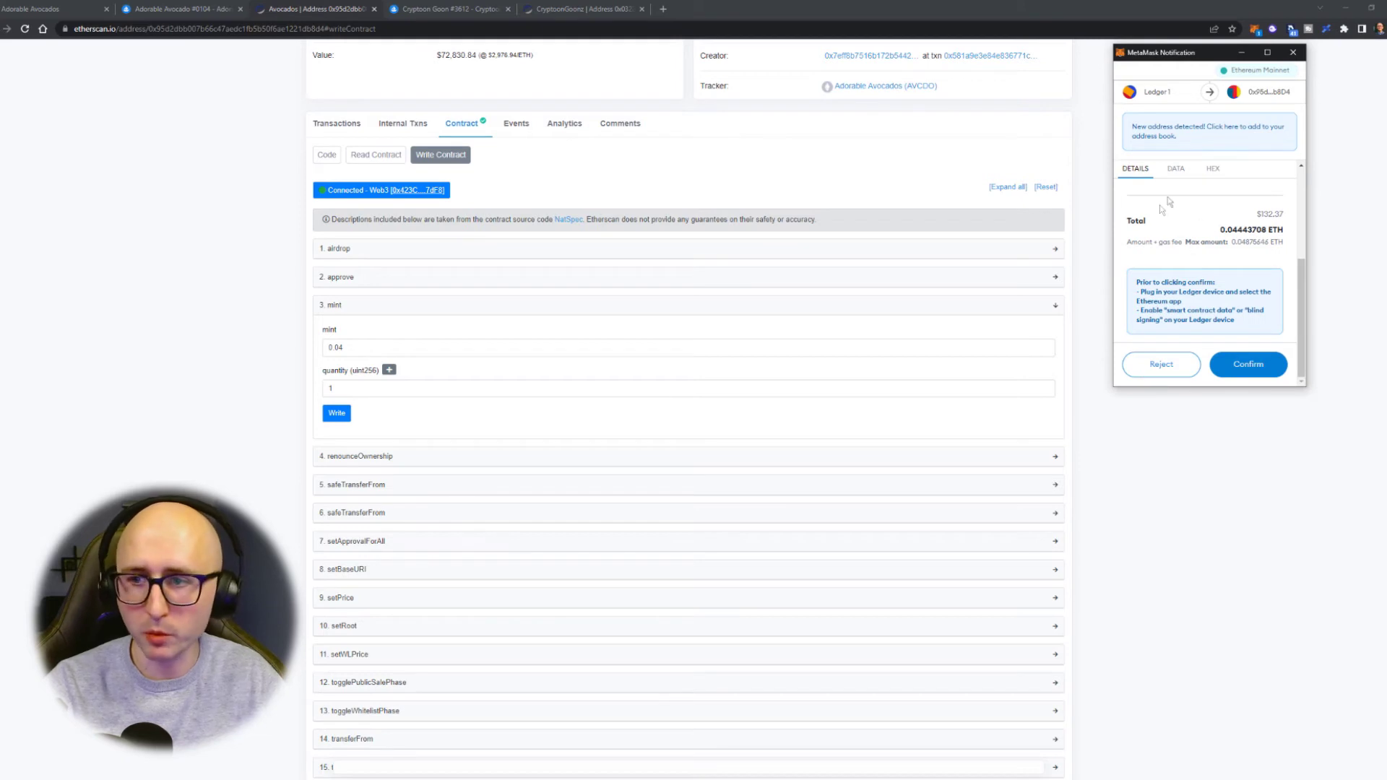
scroll(1242, 230, up, 3)
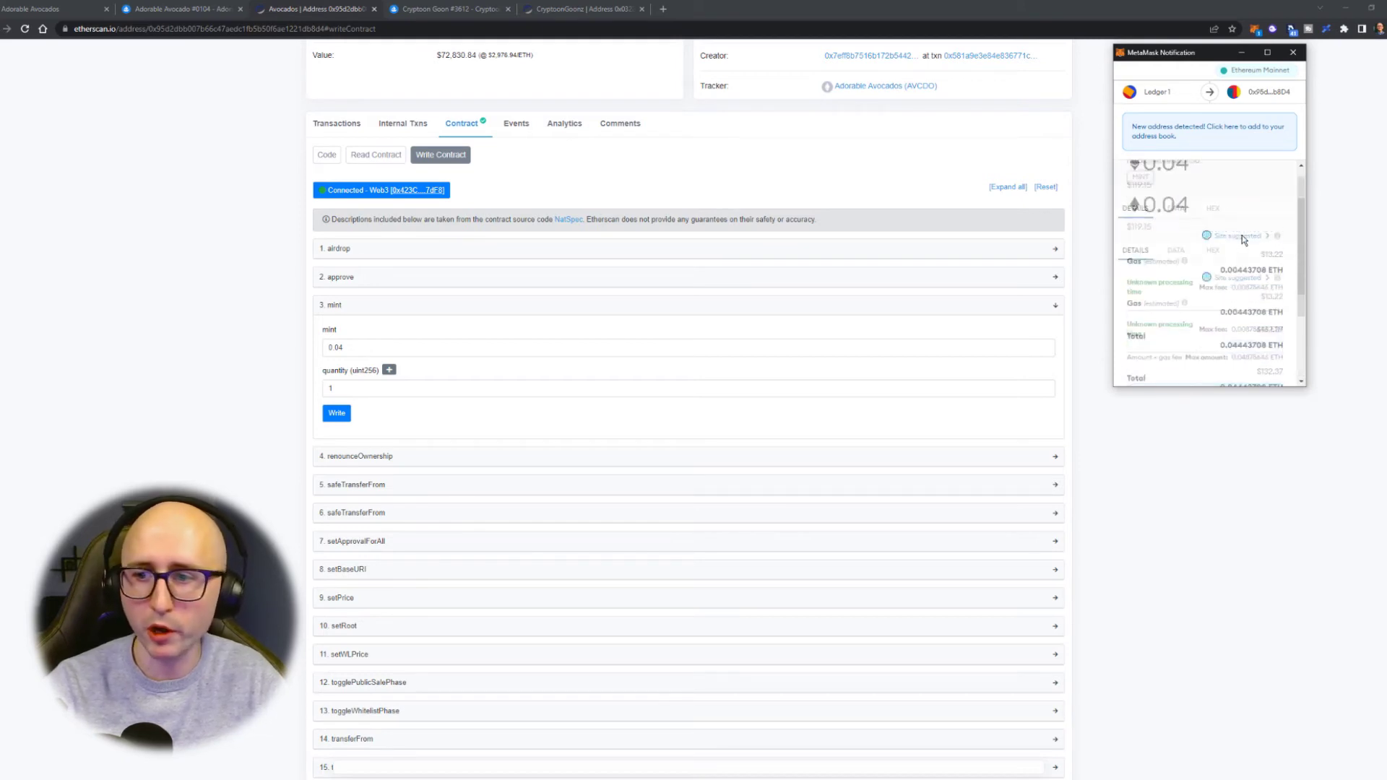
scroll(1236, 228, down, 3)
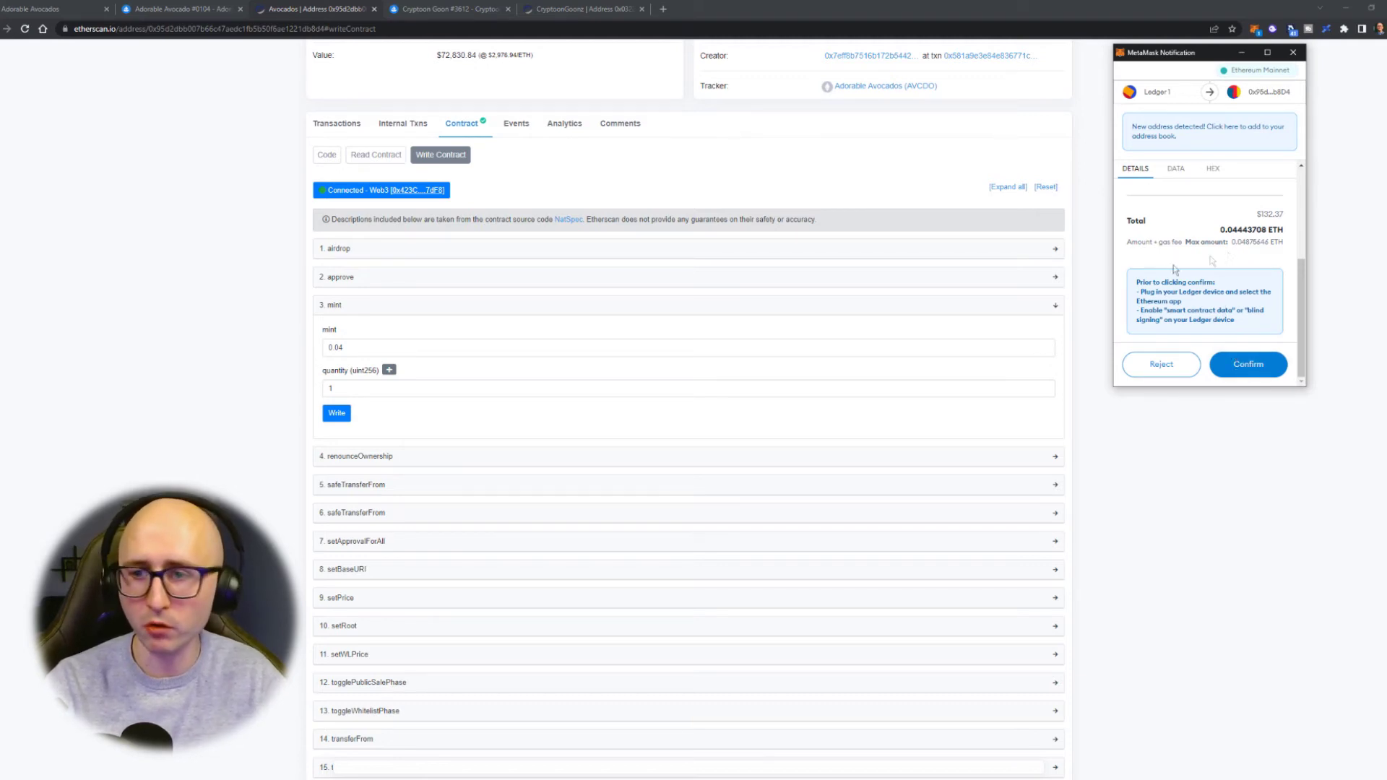
click(1294, 53)
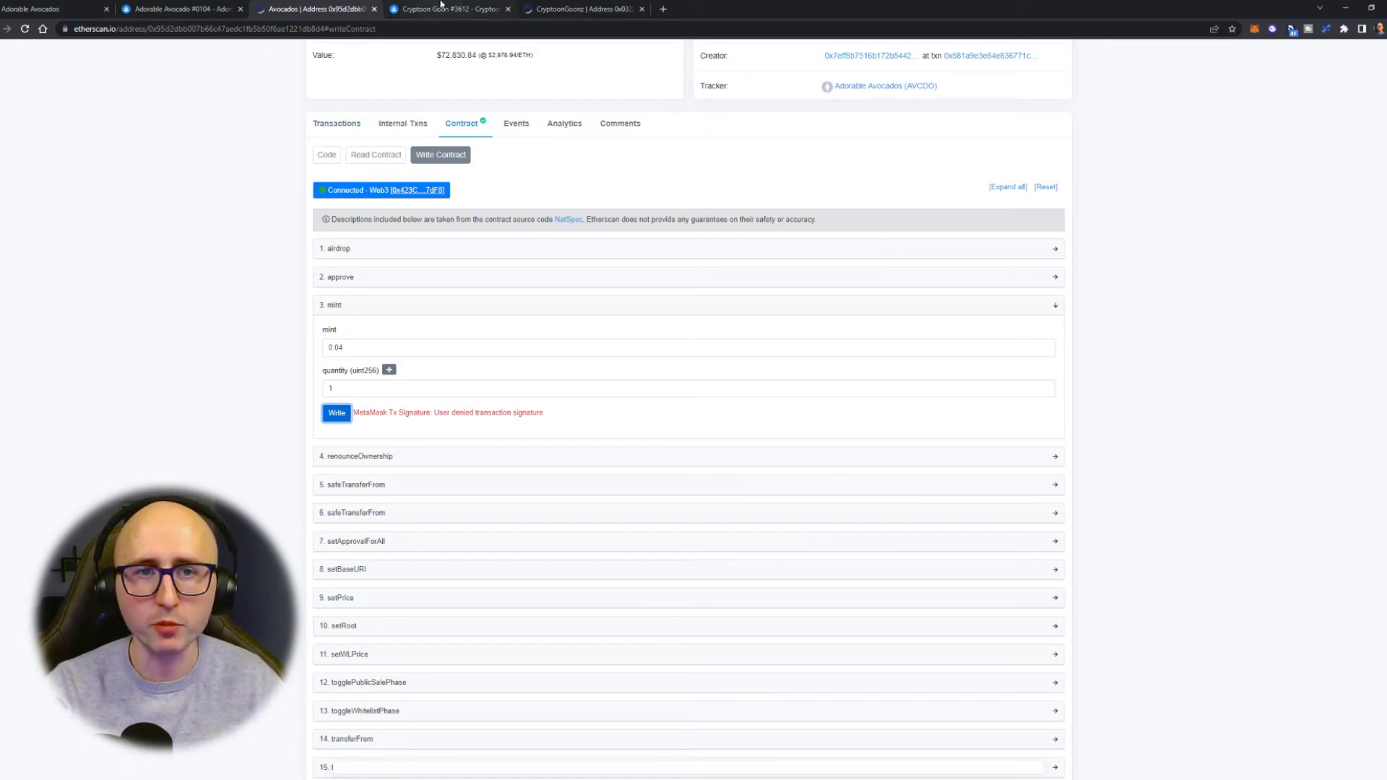
Step: On the CryptoonGoonz contract, open Write Contract and connect MetaMask through Web3
click(596, 9)
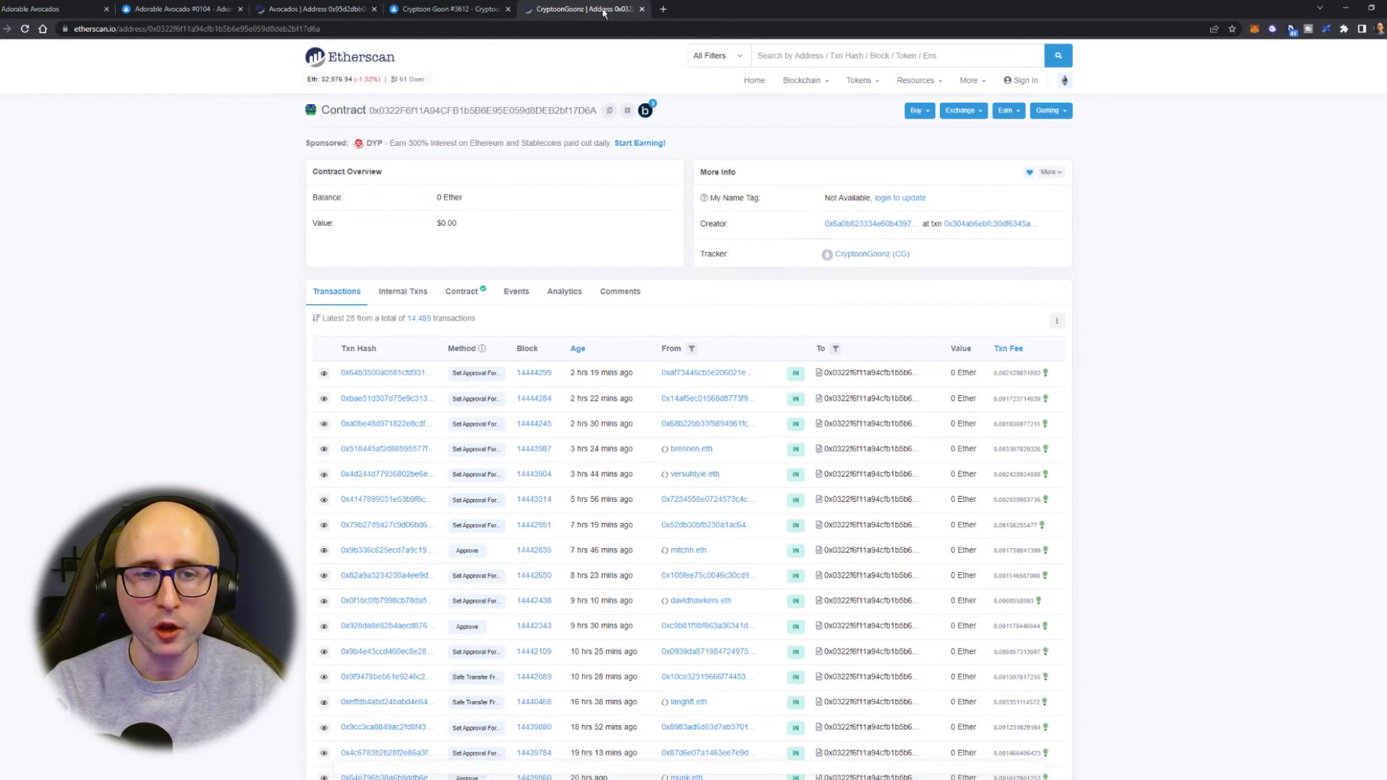
click(463, 296)
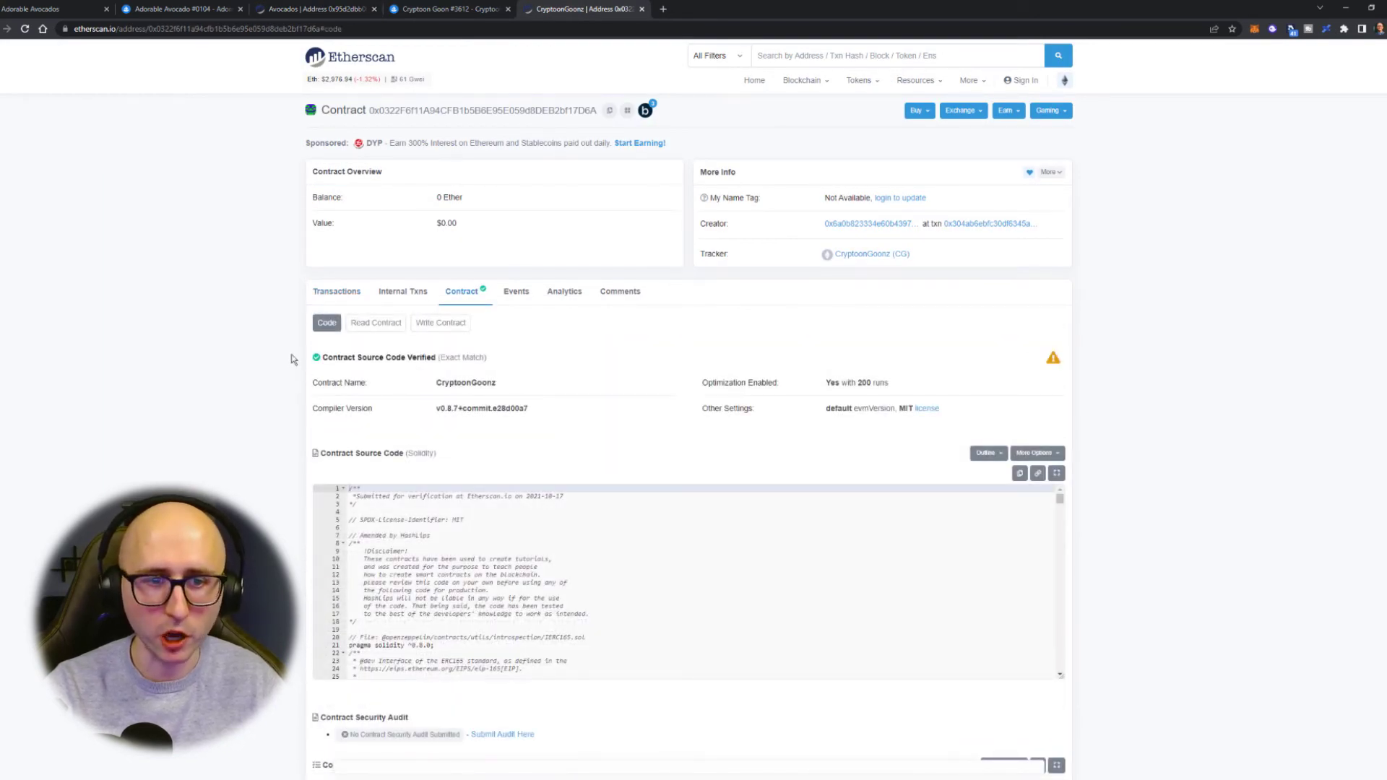
click(432, 328)
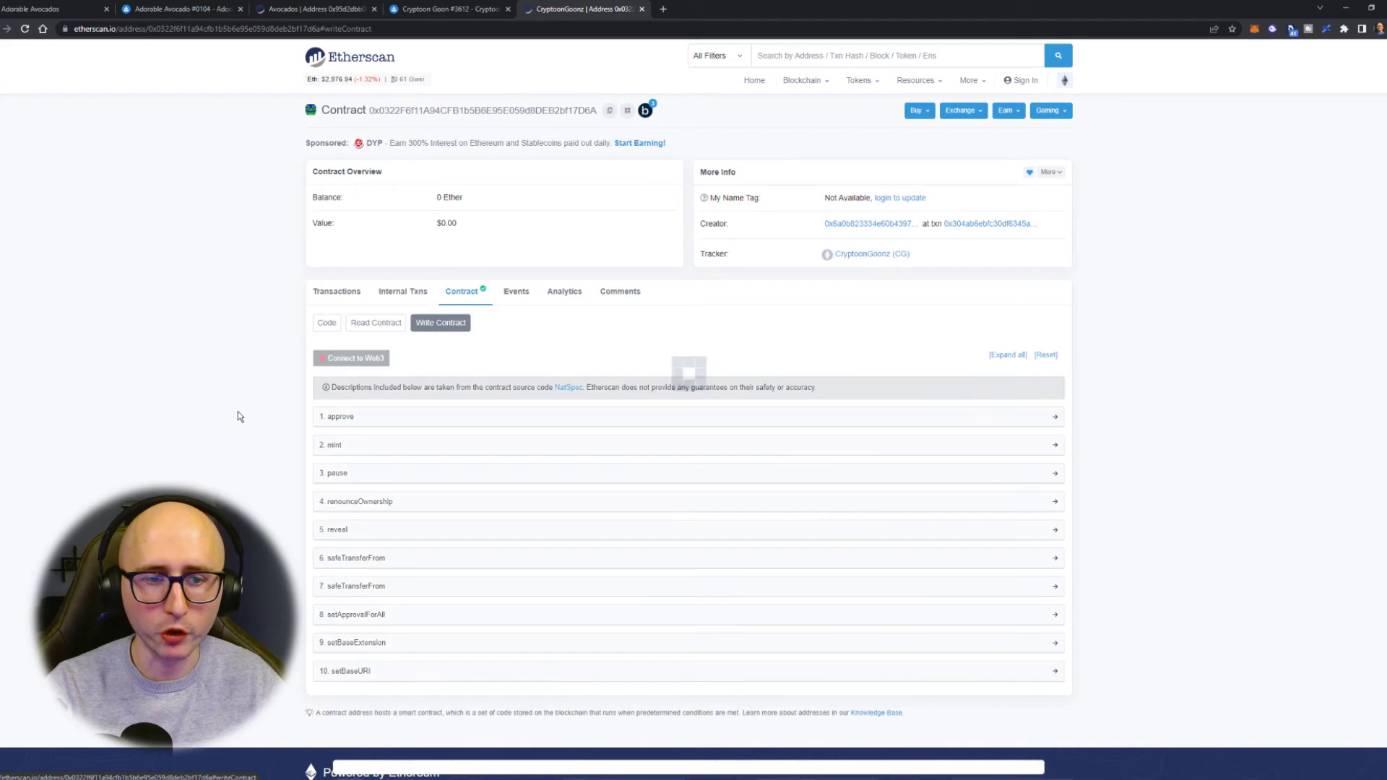
click(352, 358)
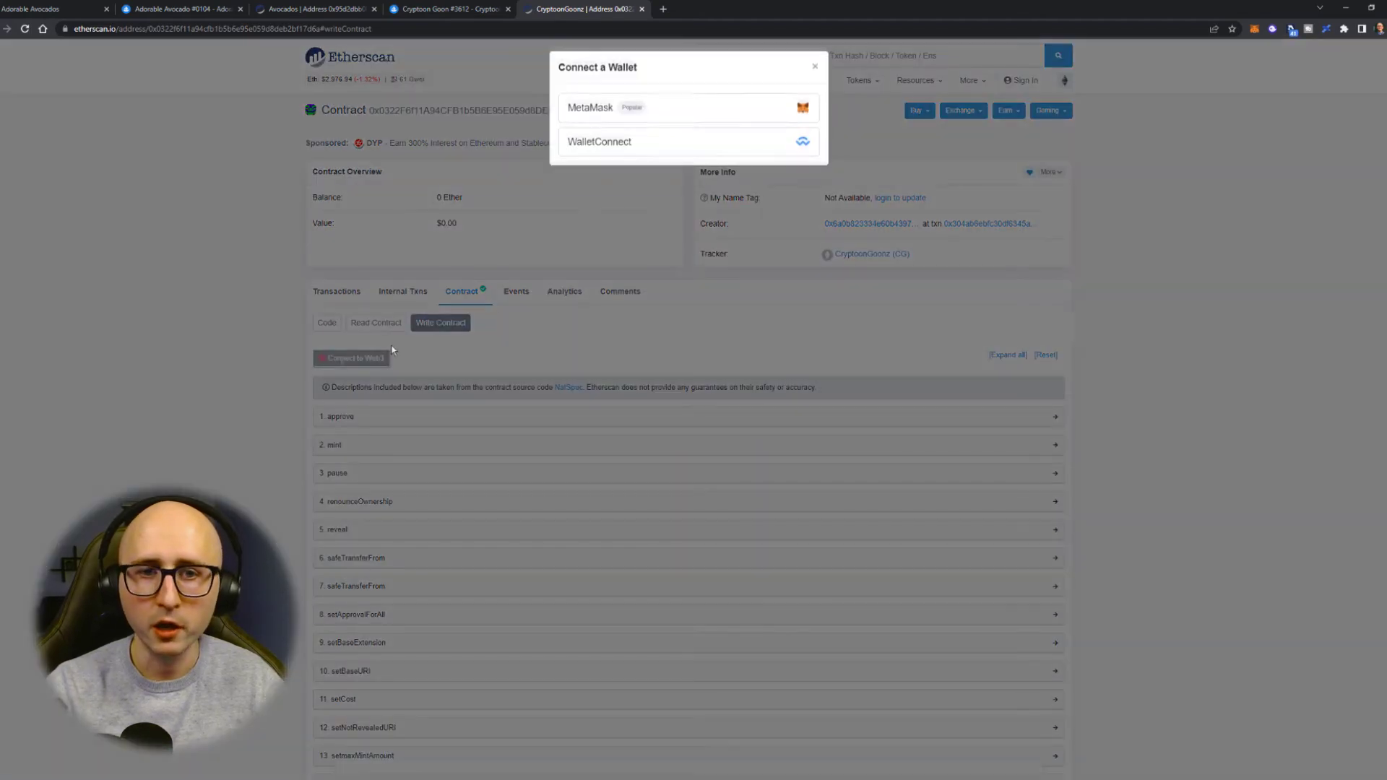
click(633, 115)
click(752, 123)
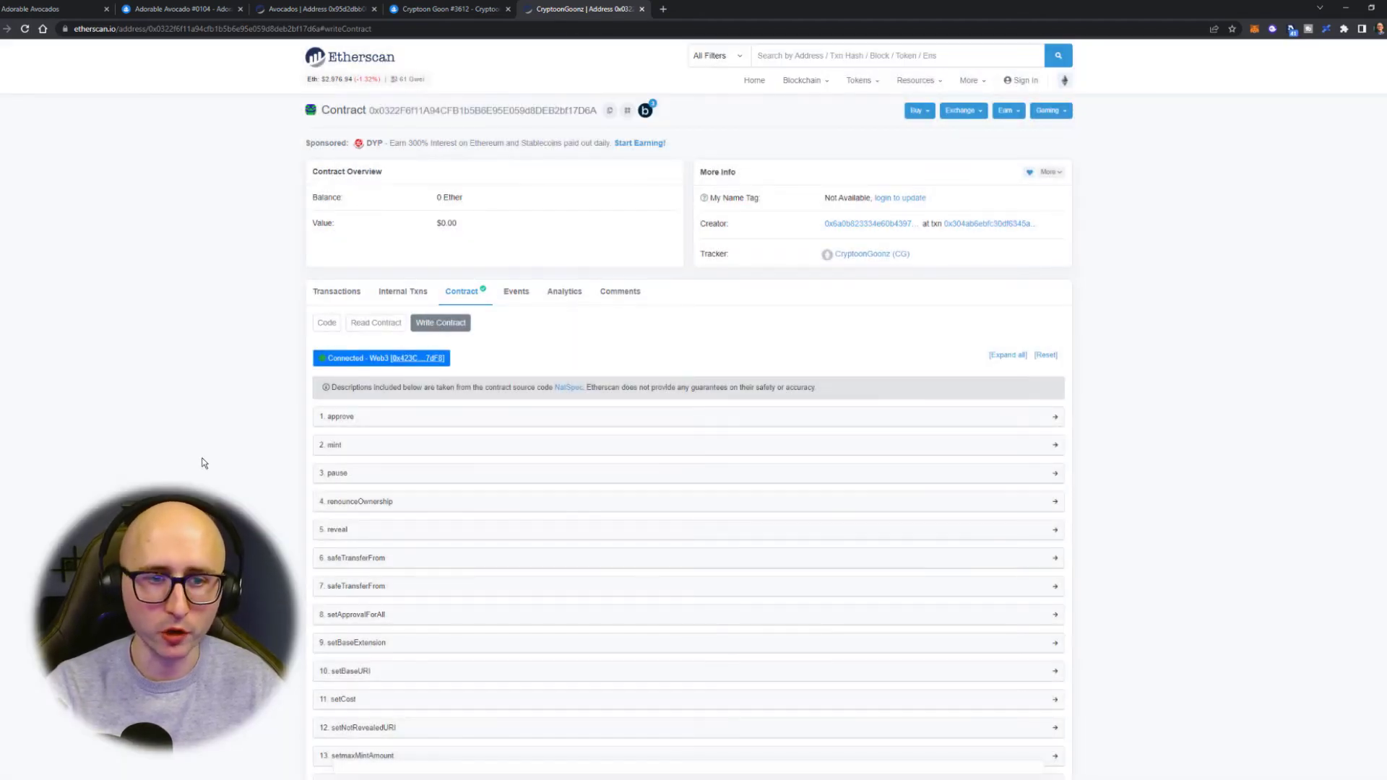
scroll(202, 464, down, 2)
Step: Fill the mint function with 0.07 ether and quantity 1, then submit with Write
click(359, 283)
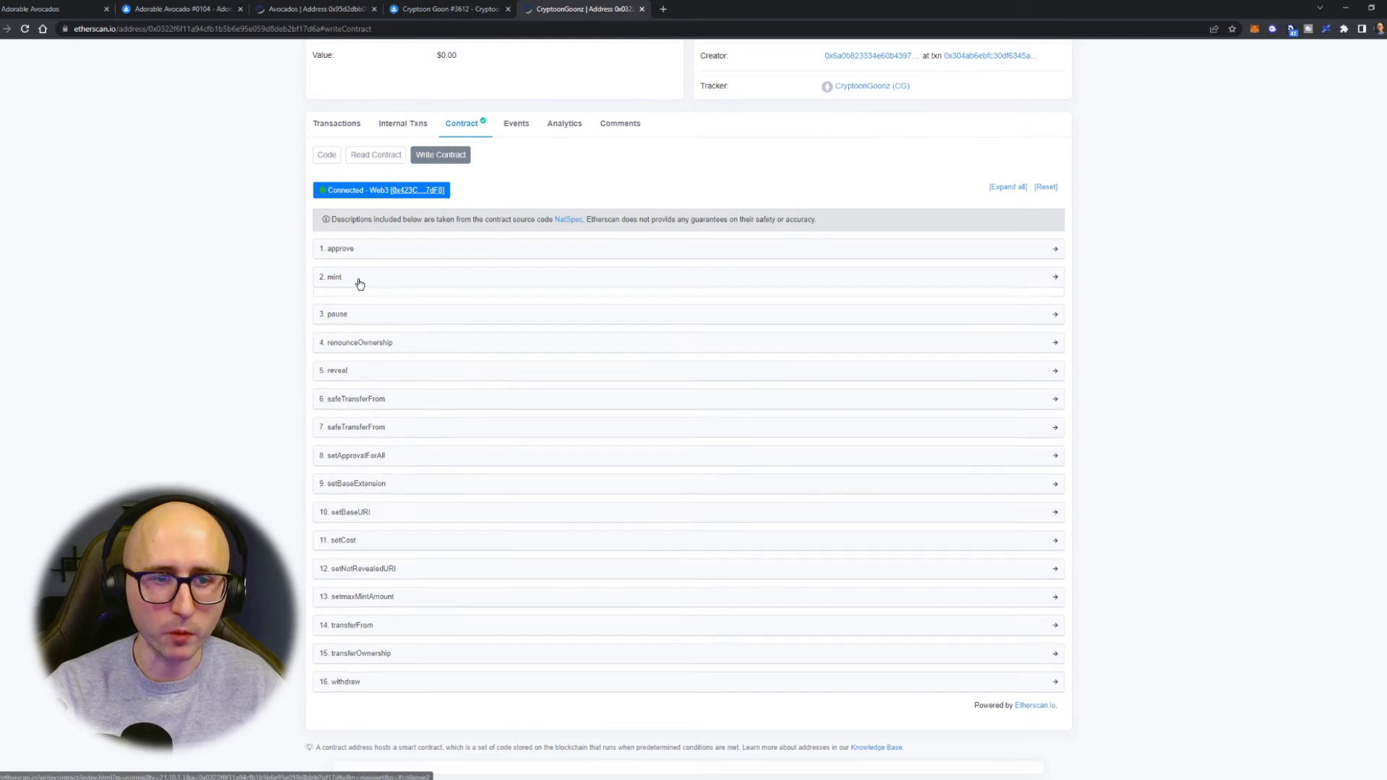
click(359, 320)
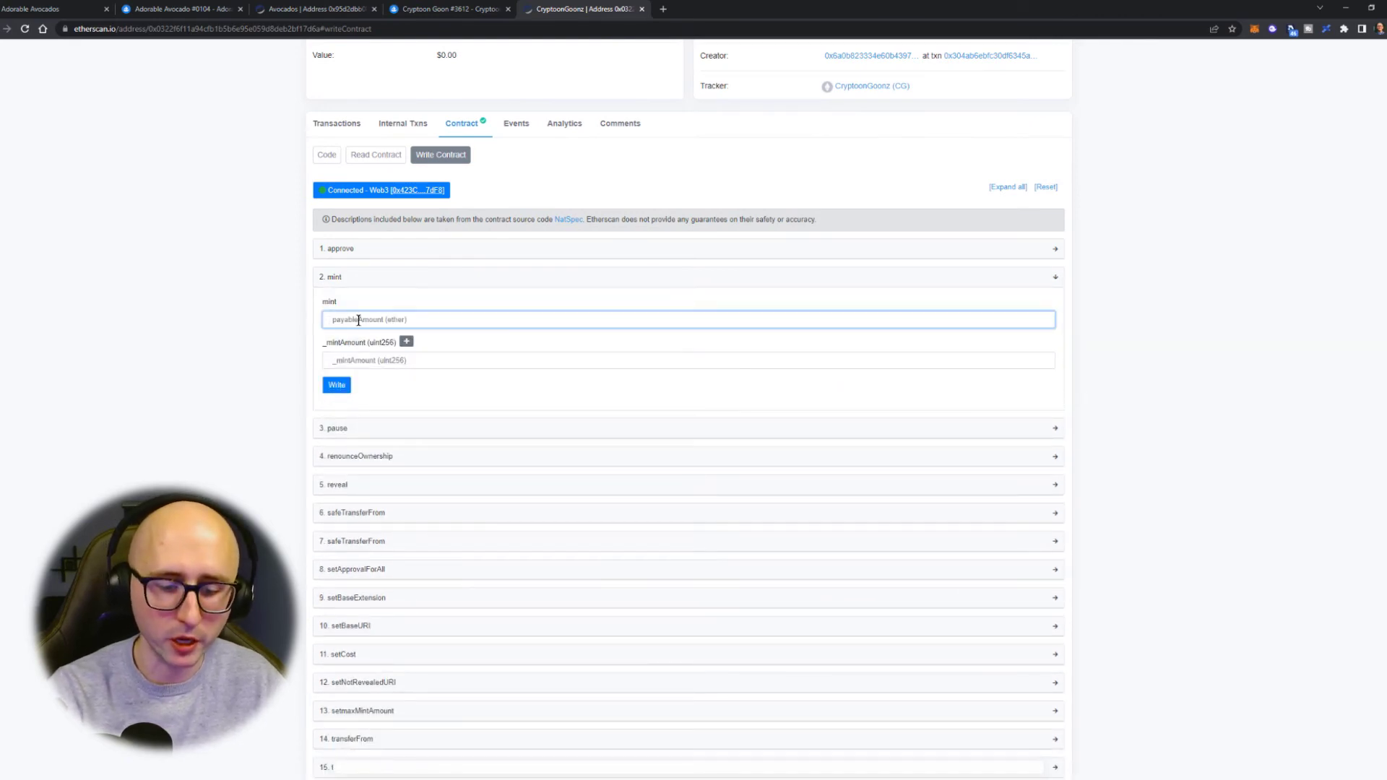
text(0.07)
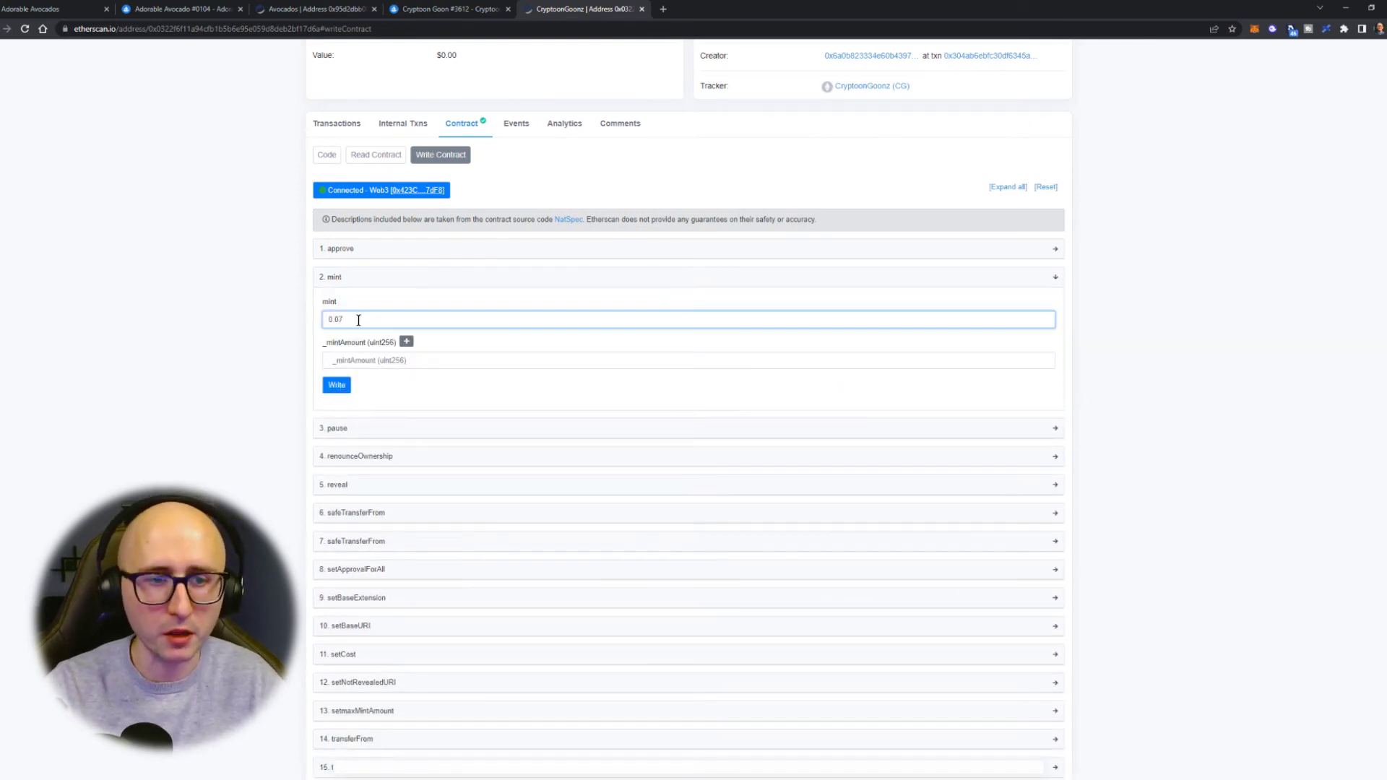
click(371, 360)
text(1)
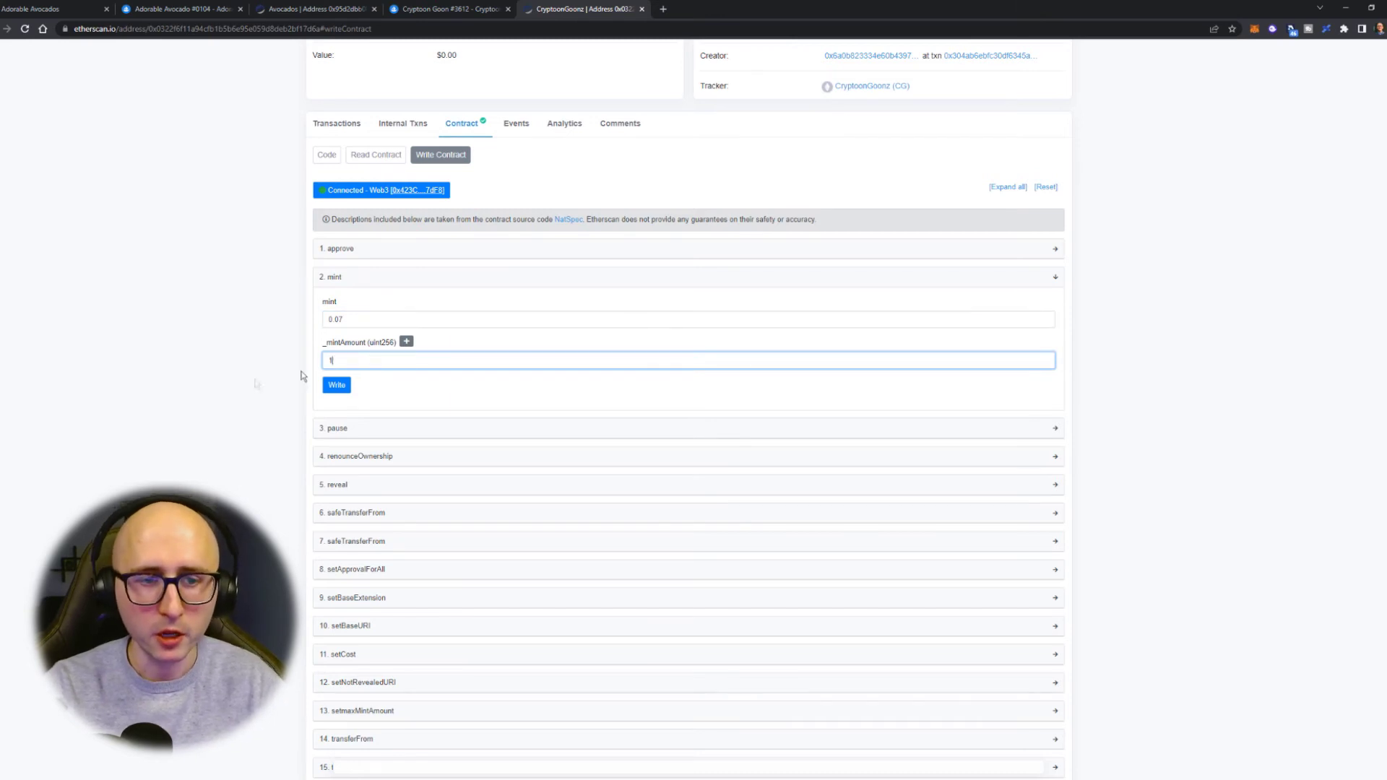
click(335, 388)
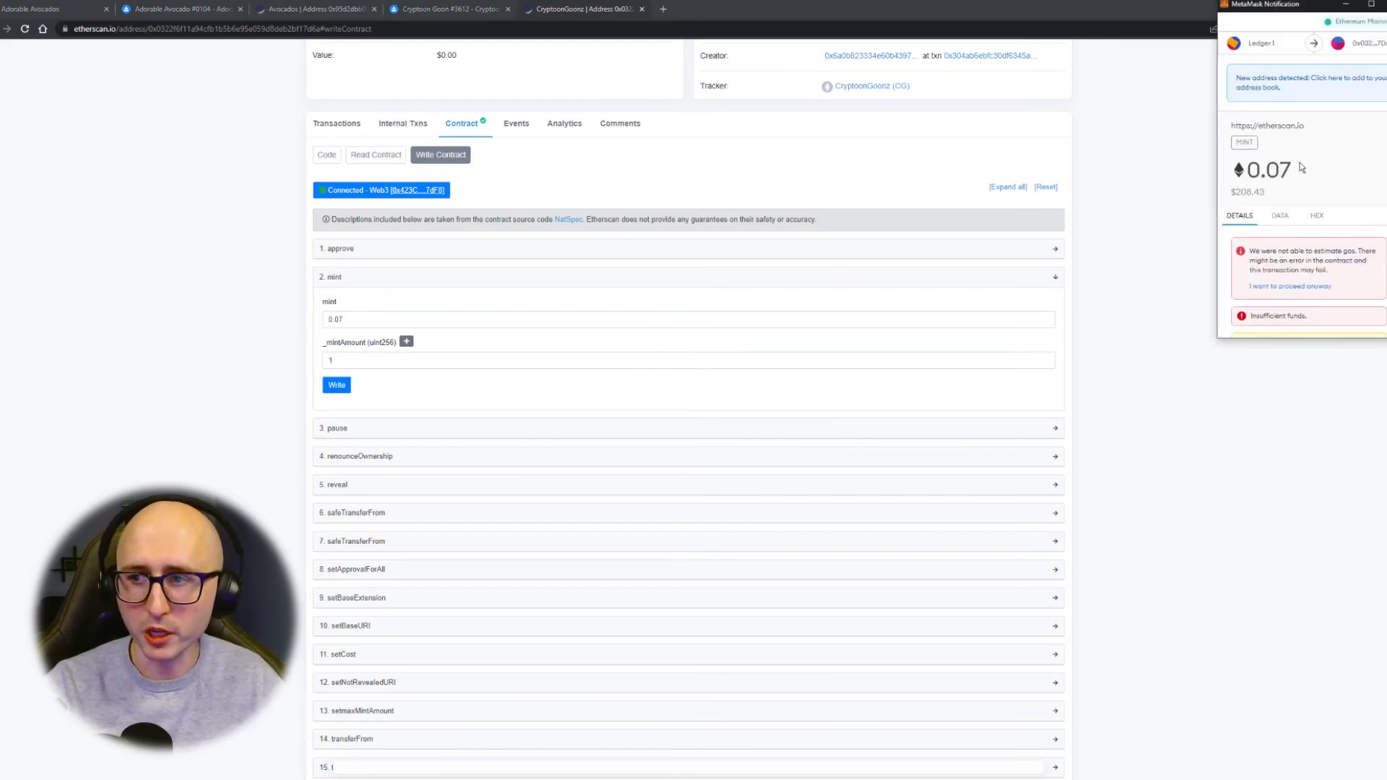
Step: Review MetaMask's expected-failure warnings for the 0.07 ETH mint, then reject the transaction
scroll(1301, 217, down, 3)
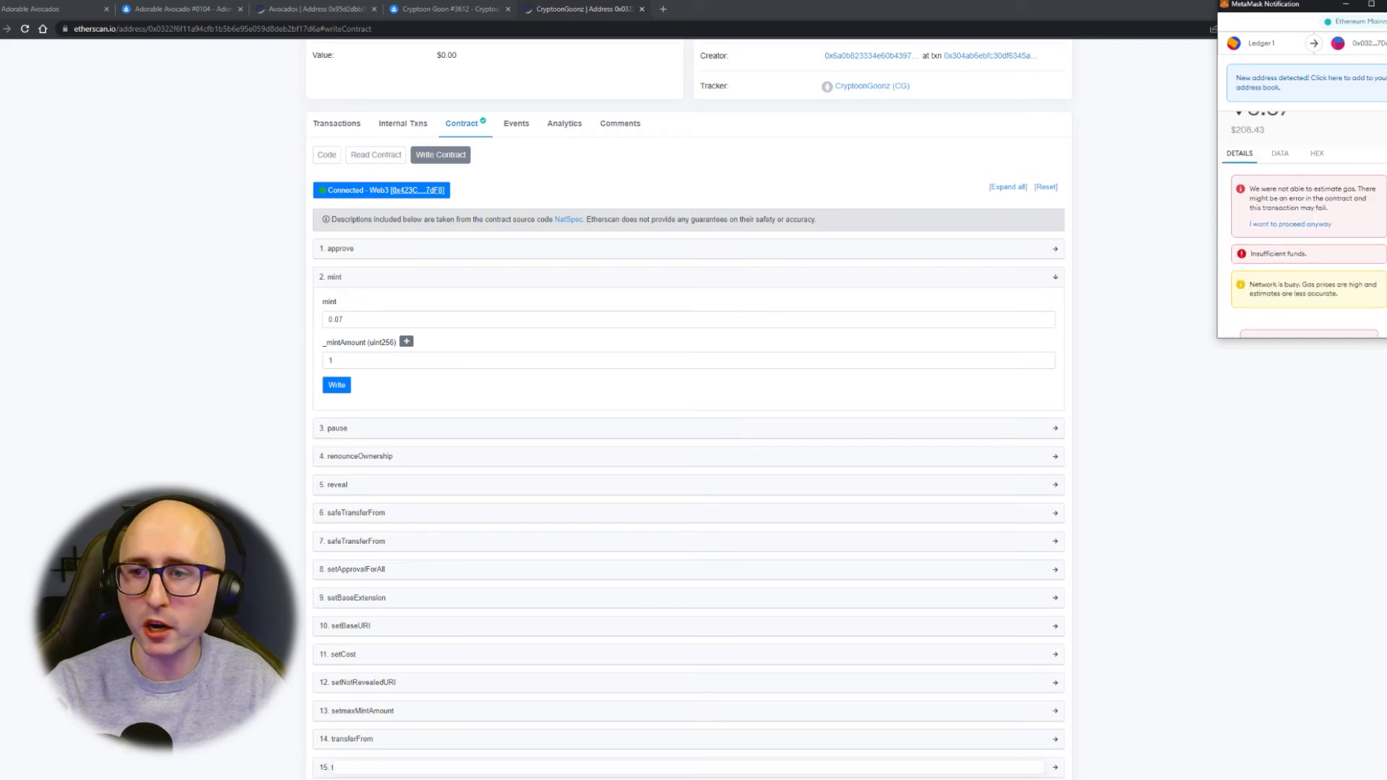
scroll(1301, 231, down, 3)
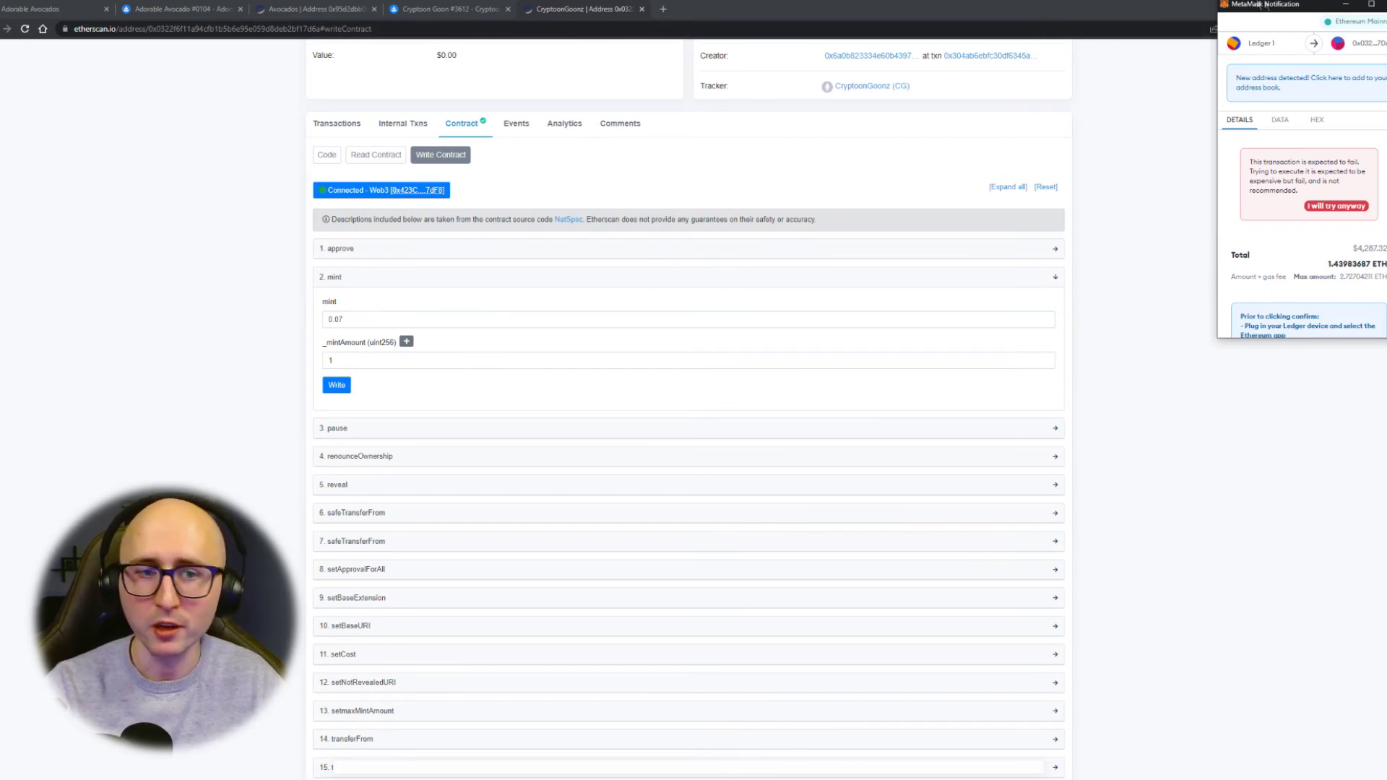
drag(1263, 4, 1244, 91)
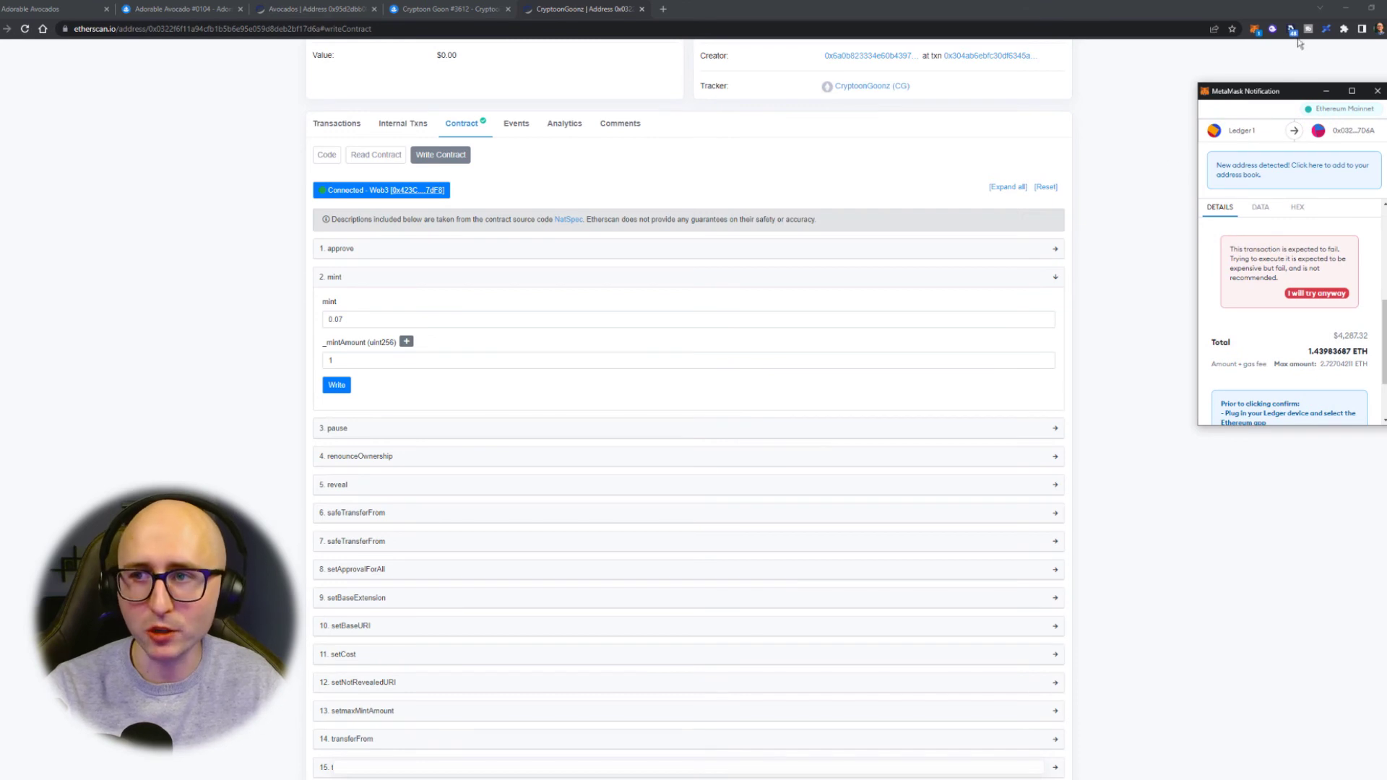
scroll(1260, 301, down, 2)
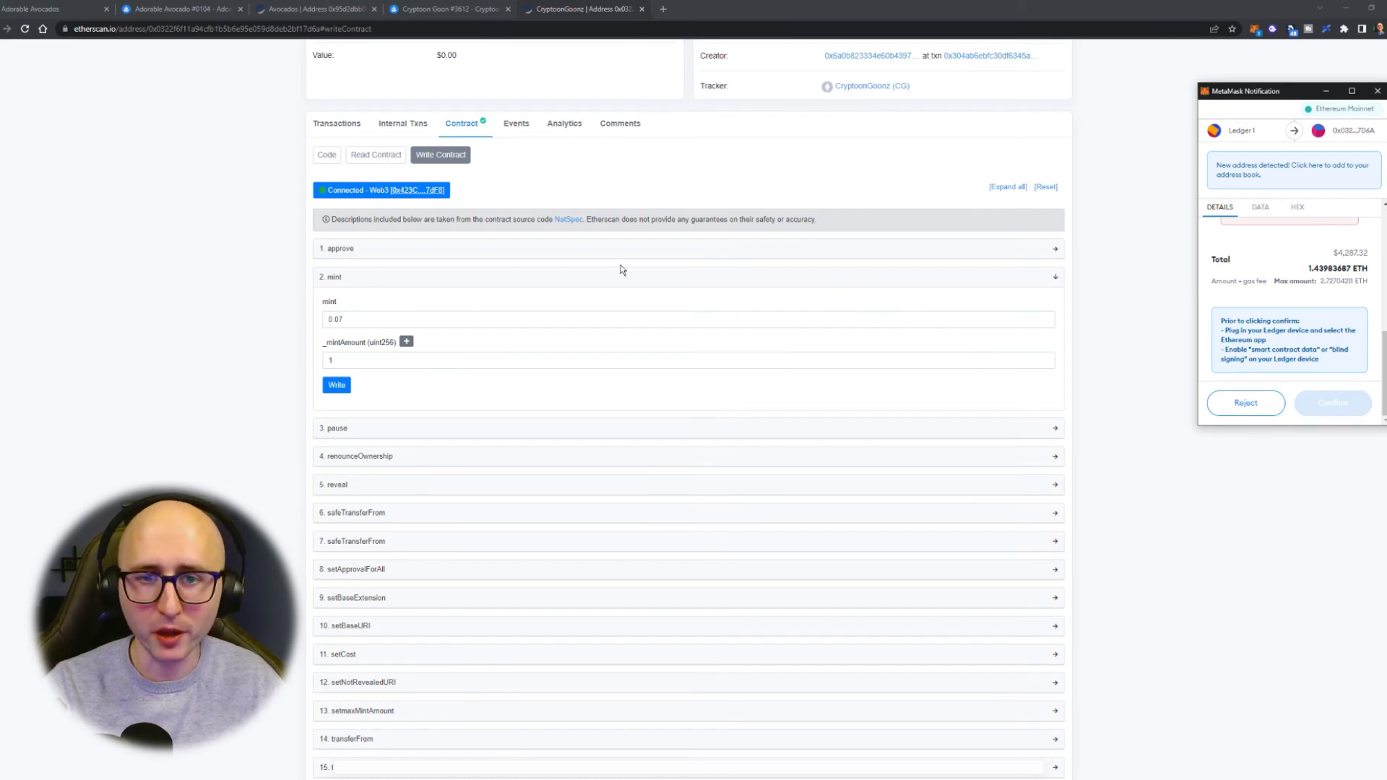
click(1246, 402)
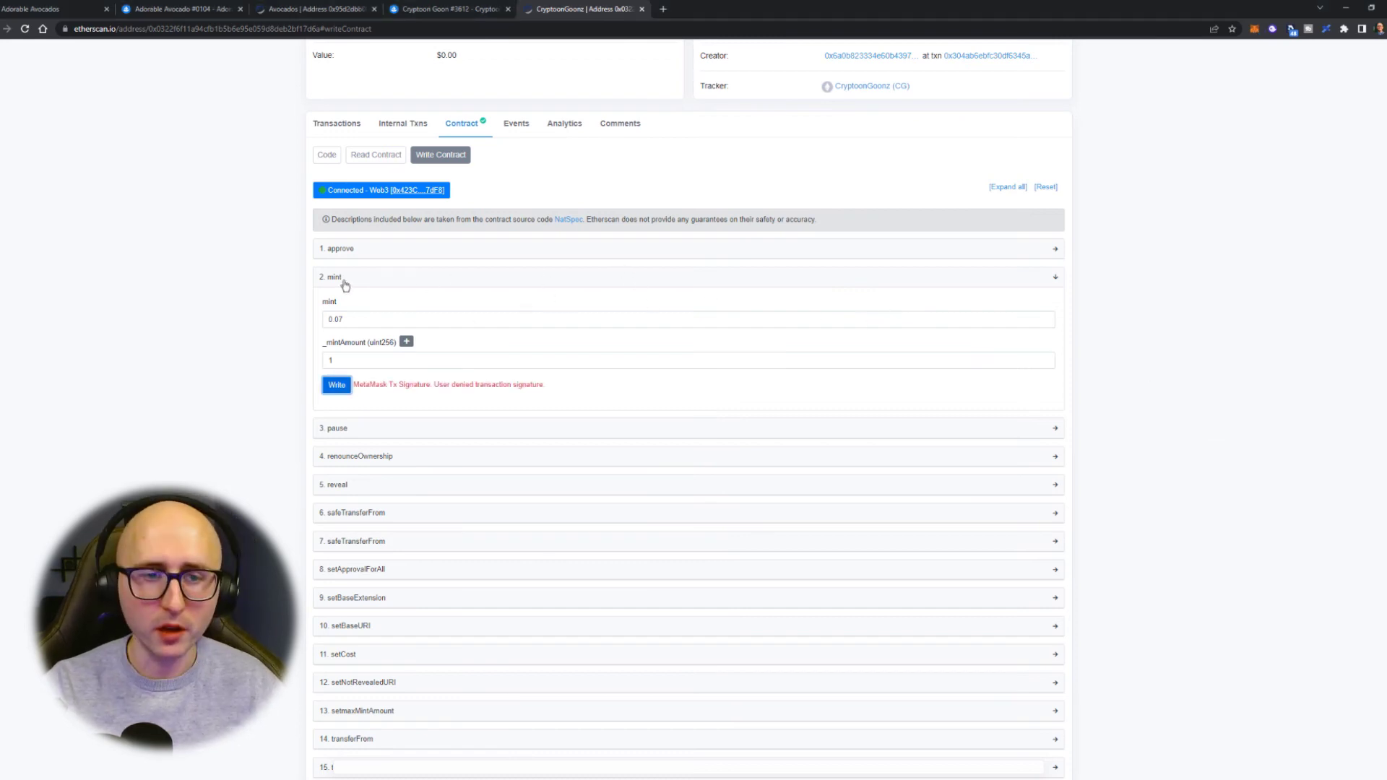